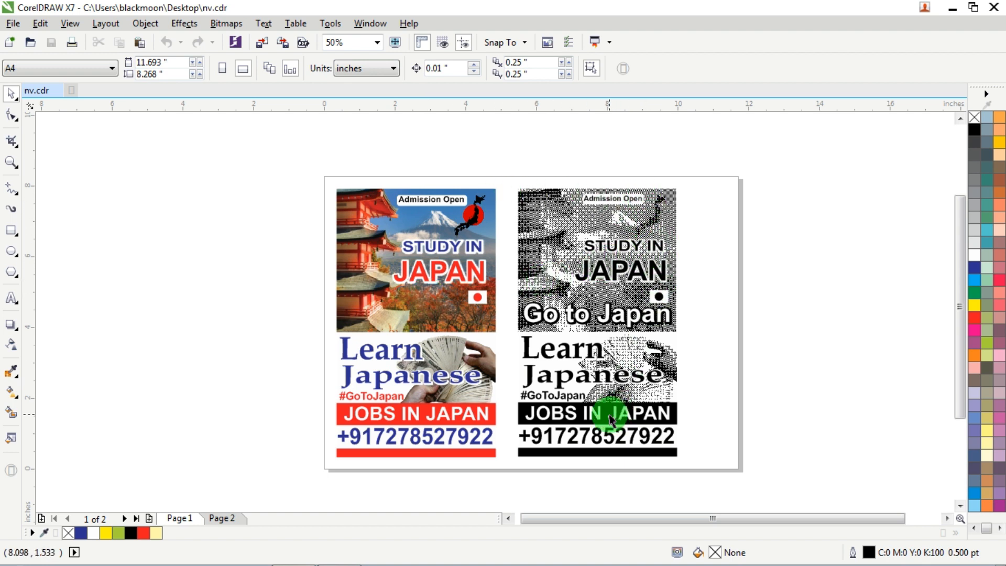
- Examine the colour Japan study flyer on page 1, including its pagoda picture, headings and money image
scroll(369, 247, "up", 1)
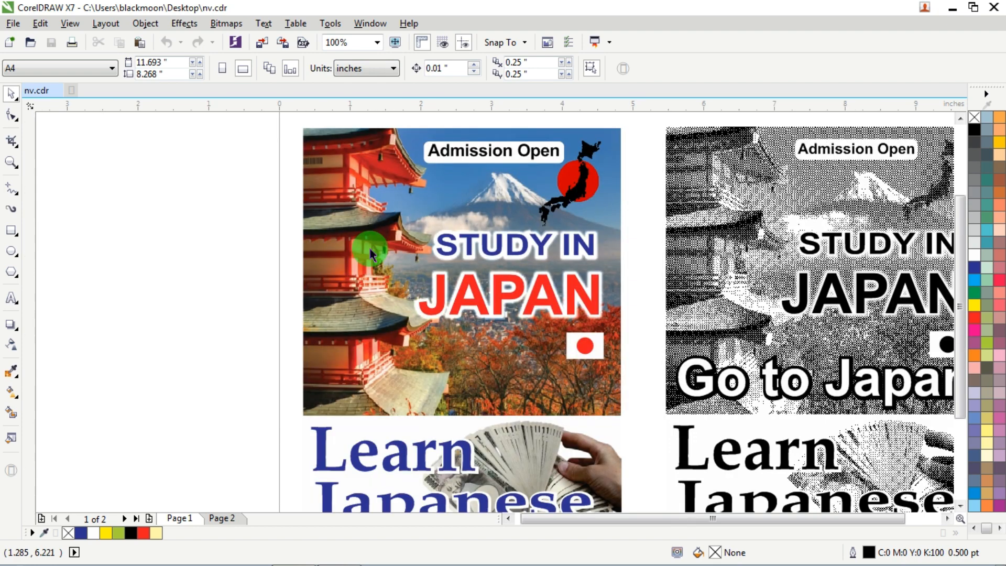
scroll(369, 251, "down", 2)
scroll(363, 250, "up", 1)
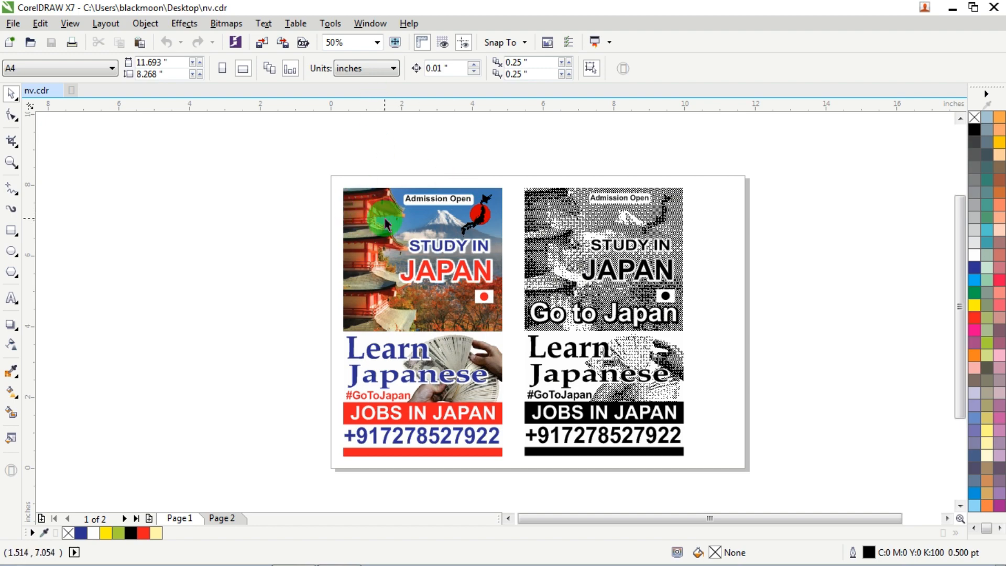
scroll(386, 223, "up", 2)
scroll(385, 215, "up", 1)
scroll(384, 215, "down", 2)
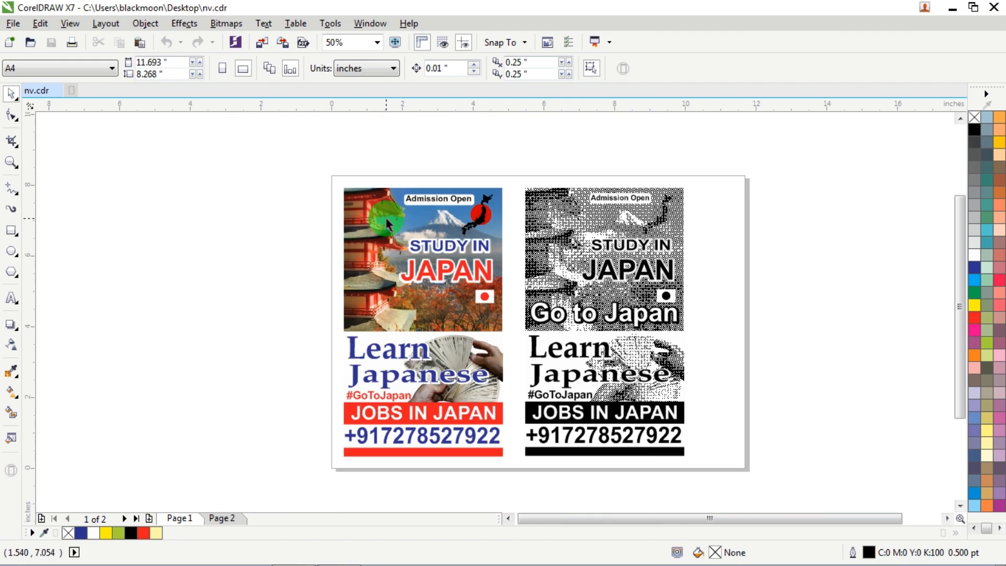
scroll(384, 215, "up", 2)
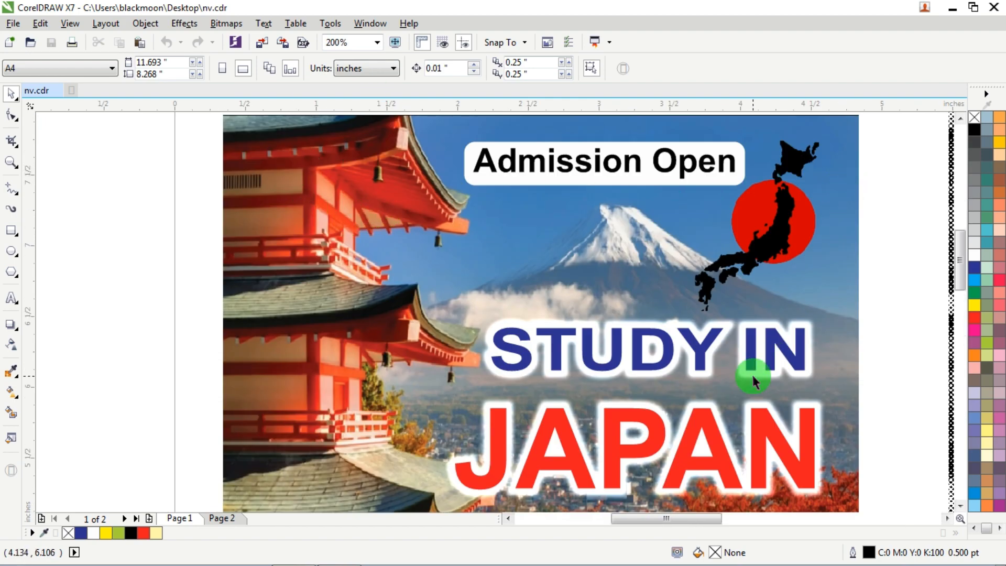
scroll(659, 212, "down", 3)
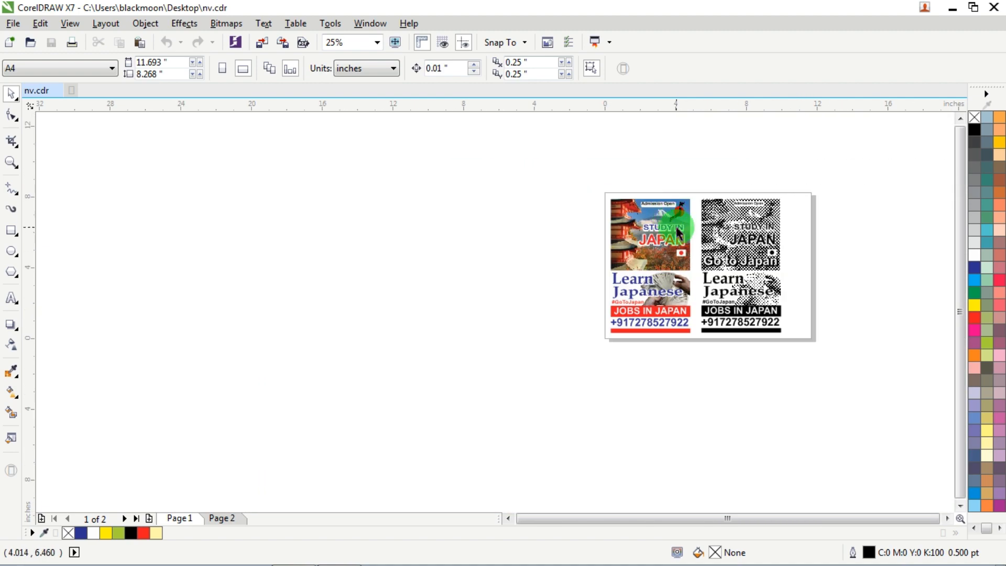
scroll(658, 311, "up", 2)
scroll(676, 228, "up", 1)
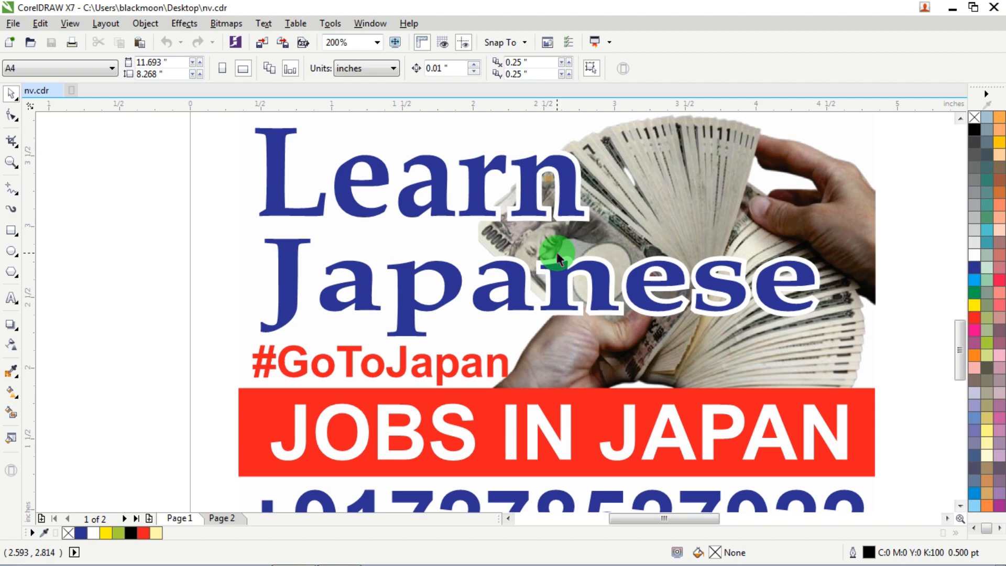
scroll(464, 235, "down", 2)
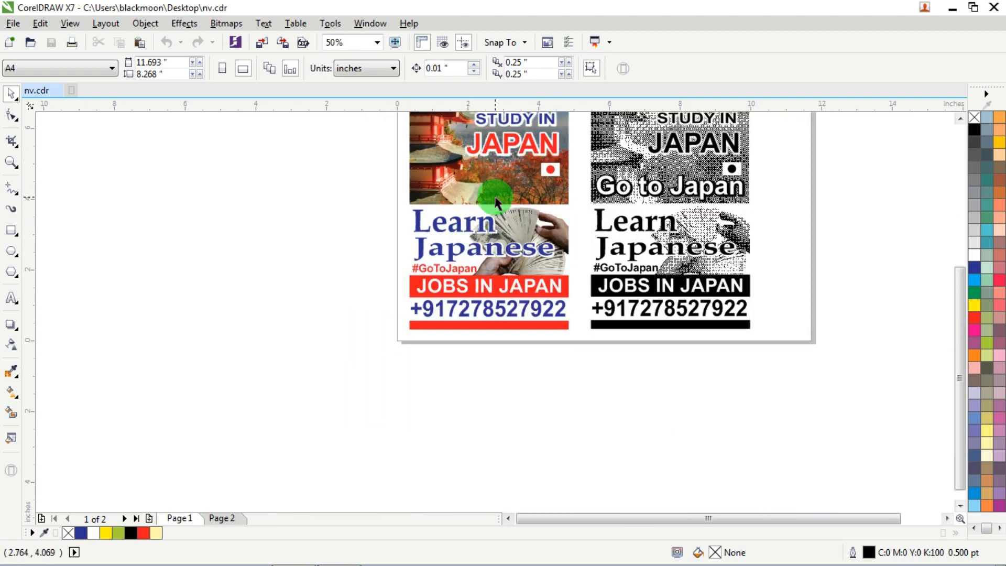
scroll(492, 202, "down", 1)
scroll(501, 177, "up", 1)
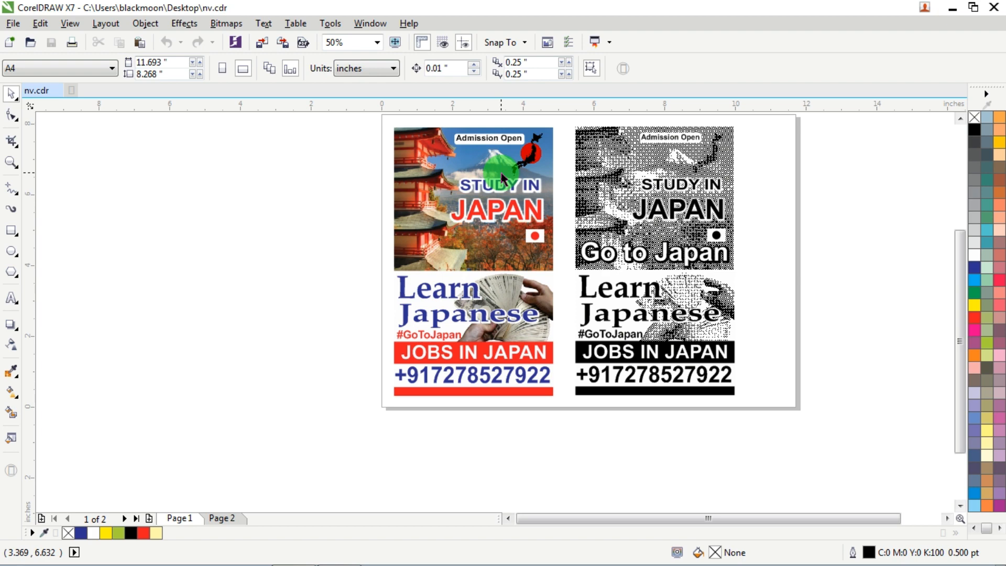
- Examine the halftone dots, headings, flag and contact strip of the black-and-white flyer and compare them with the colour version
scroll(694, 341, "down", 1)
scroll(700, 288, "up", 2)
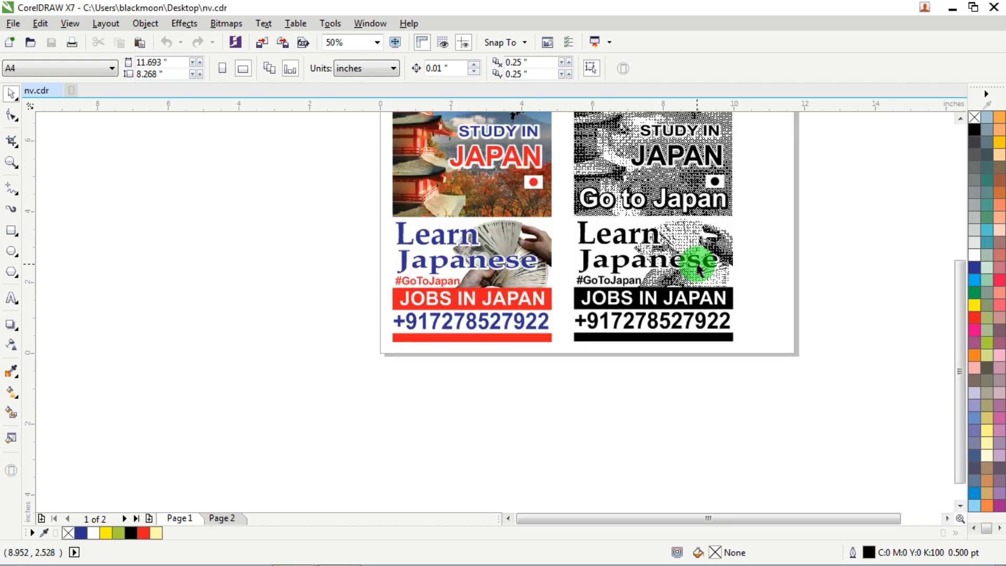
scroll(699, 268, "down", 2)
scroll(689, 200, "up", 3)
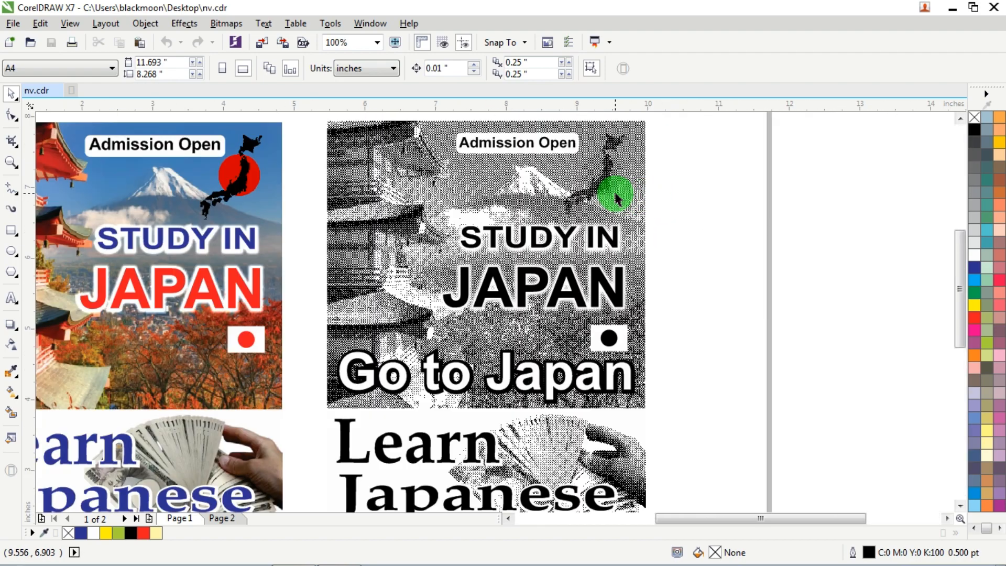
scroll(595, 225, "down", 1)
scroll(529, 254, "up", 1)
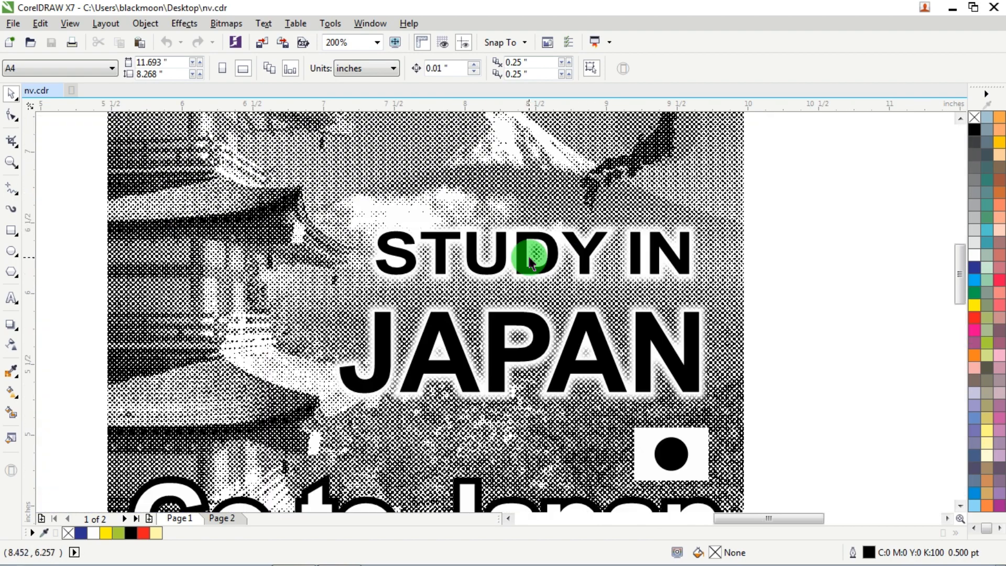
scroll(533, 257, "down", 2)
scroll(467, 202, "up", 3)
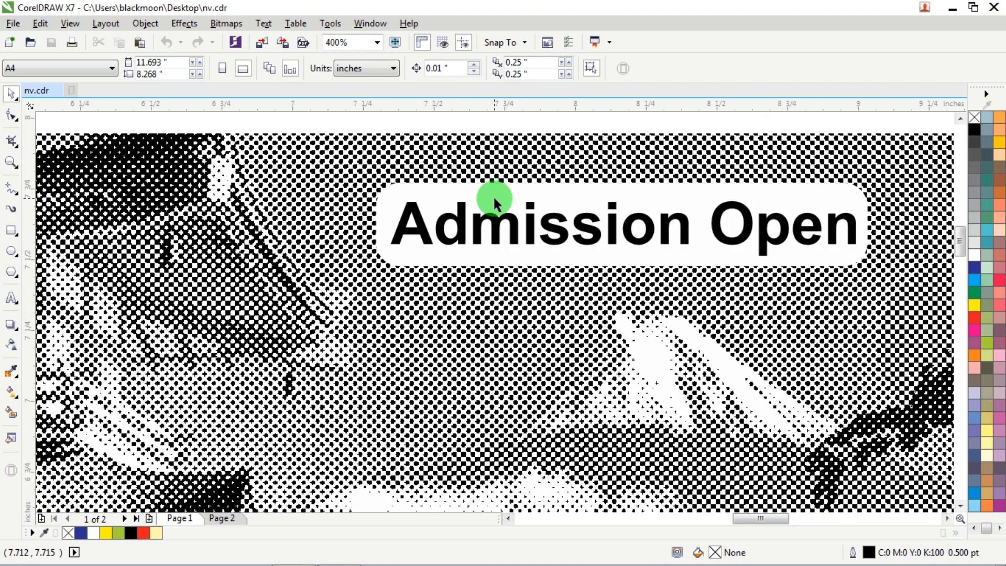
scroll(524, 209, "down", 2)
scroll(545, 314, "up", 2)
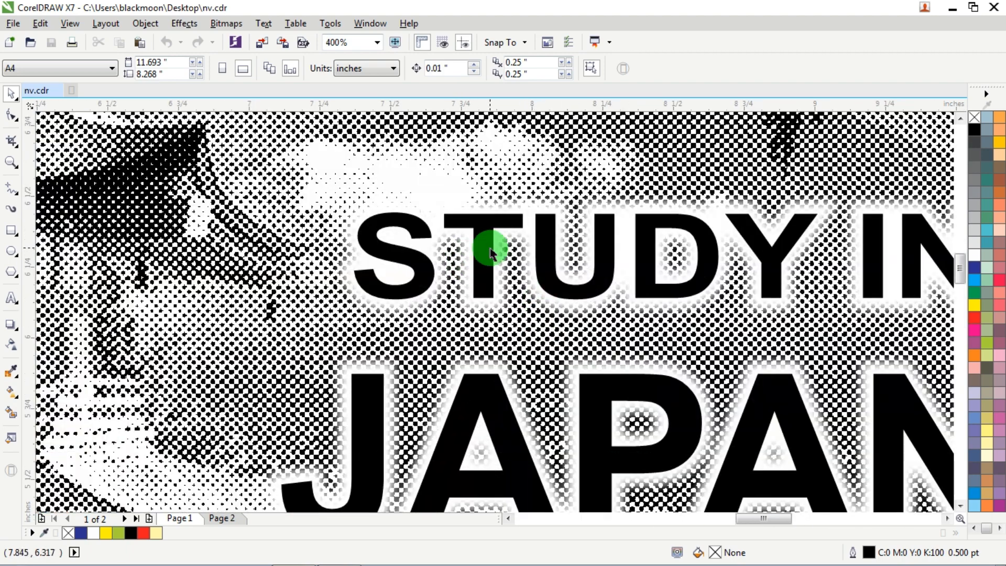
scroll(611, 243, "down", 2)
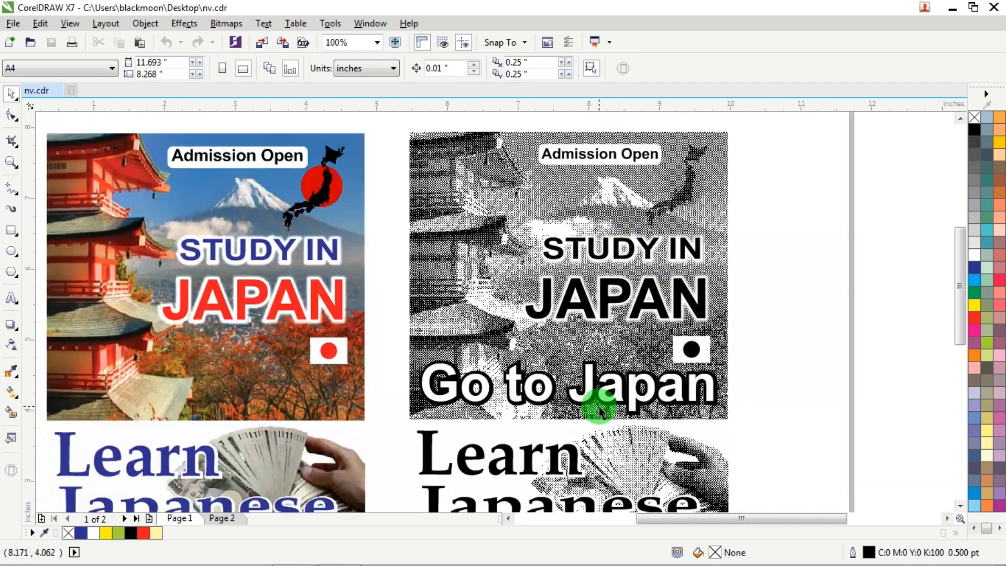
scroll(606, 398, "up", 1)
scroll(606, 387, "up", 1)
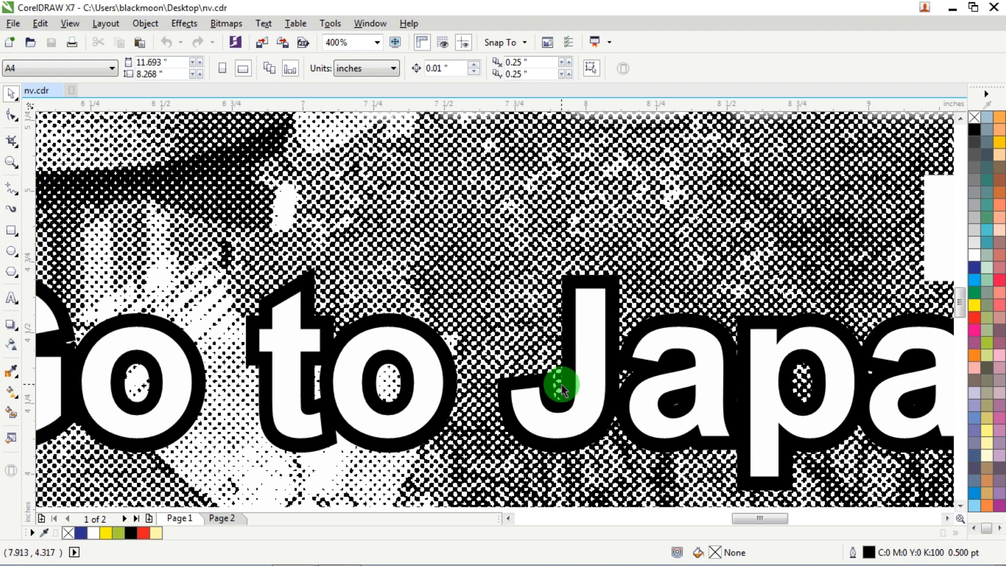
scroll(537, 331, "down", 1)
scroll(794, 275, "up", 1)
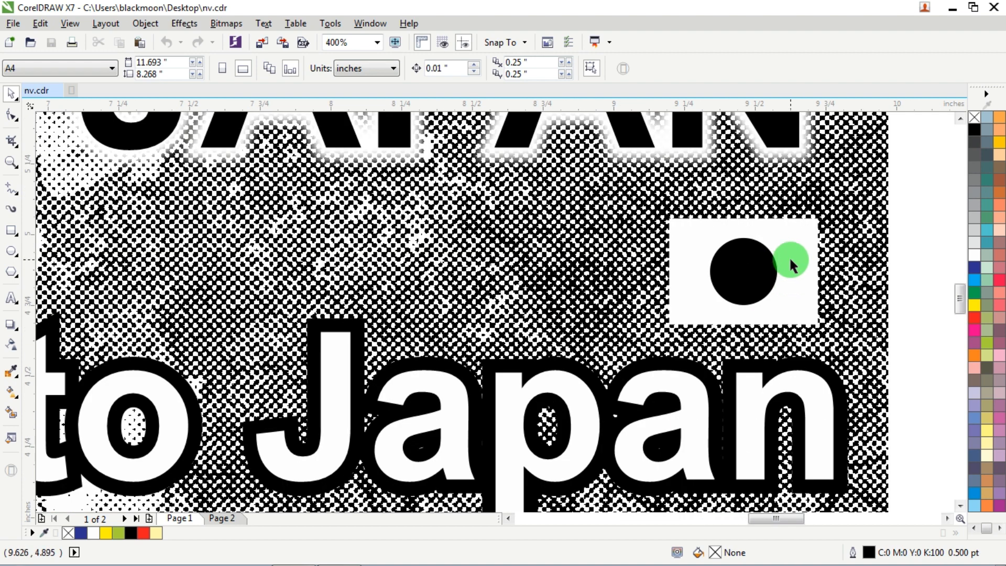
scroll(611, 238, "down", 4)
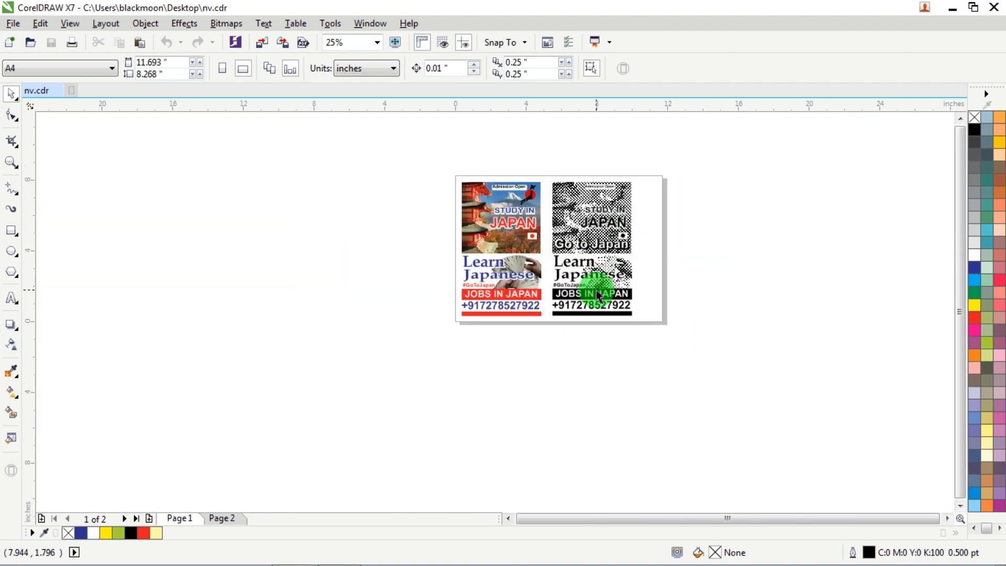
scroll(600, 296, "up", 3)
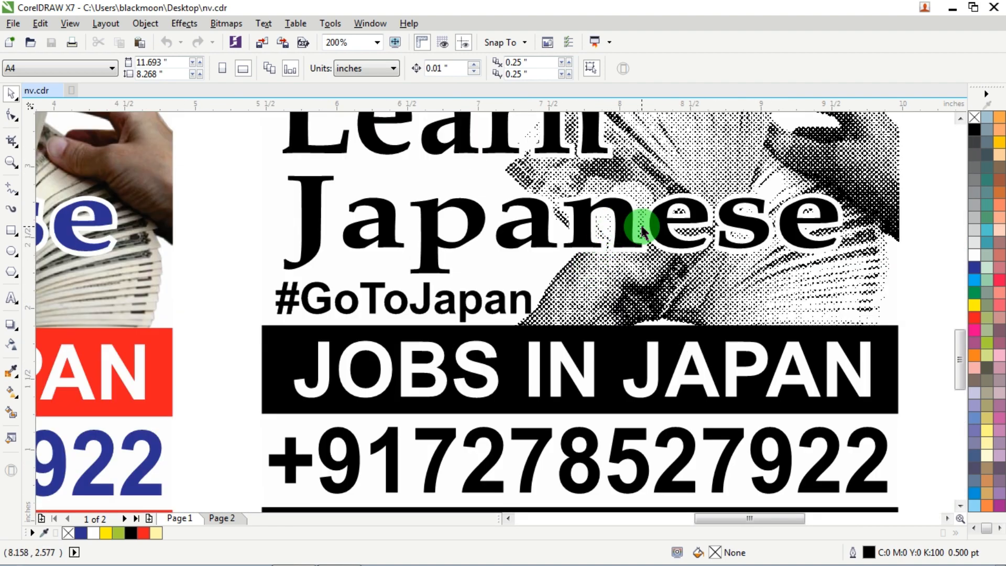
scroll(642, 230, "down", 1)
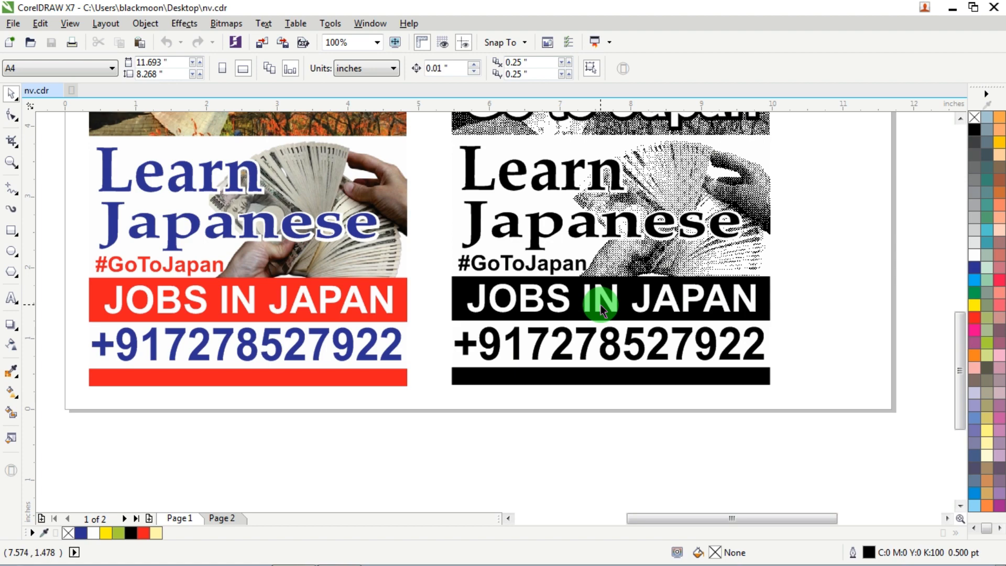
scroll(601, 309, "down", 2)
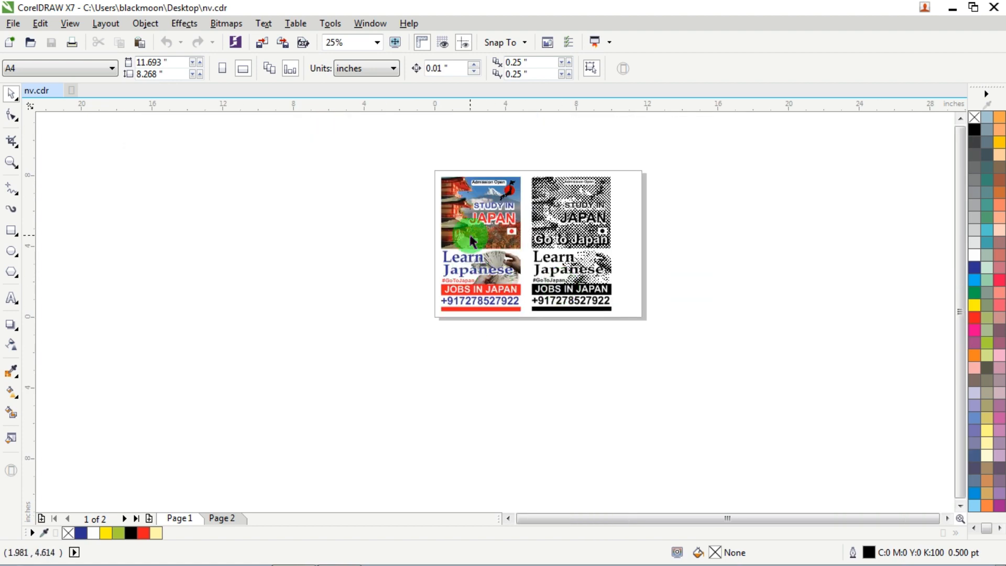
scroll(474, 232, "up", 2)
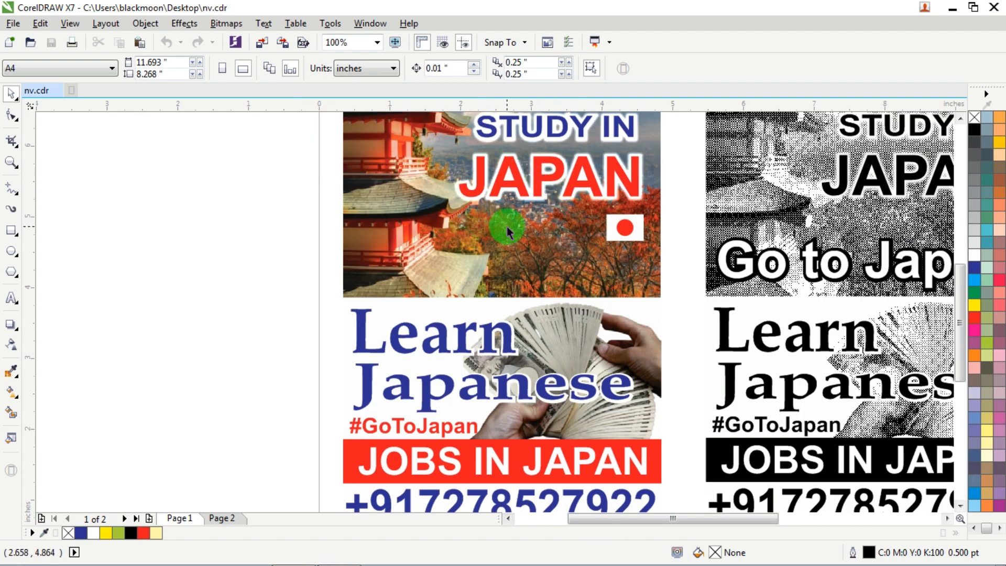
scroll(571, 344, "up", 1)
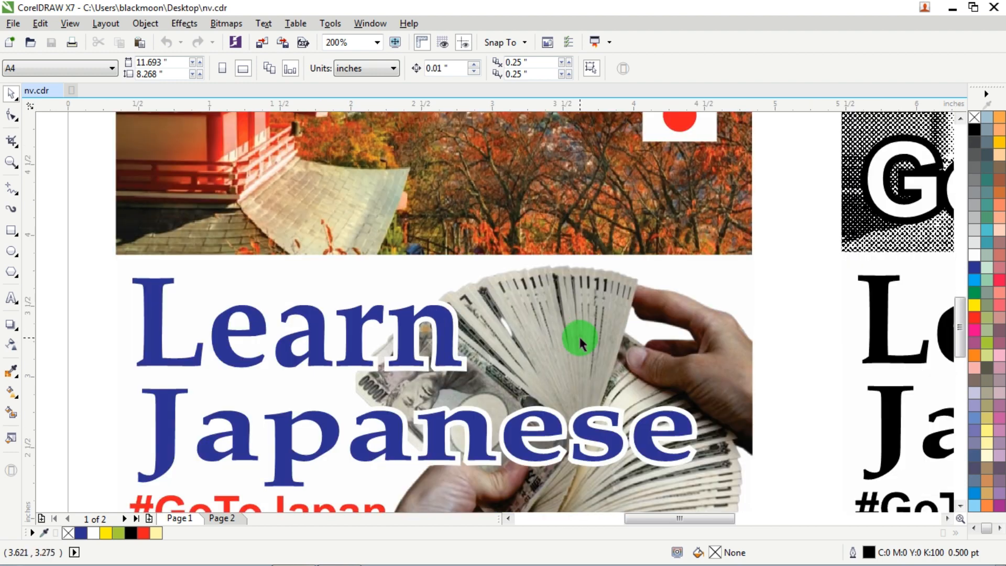
scroll(524, 301, "down", 2)
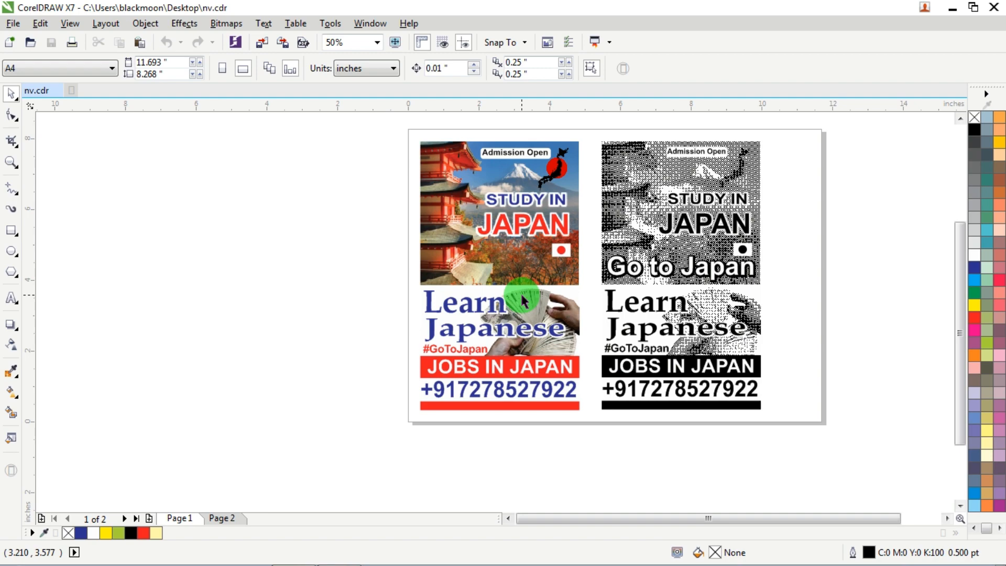
- Open page 2 and examine the halftone photo in the black-and-white telecaller advertisement
left_click(232, 518)
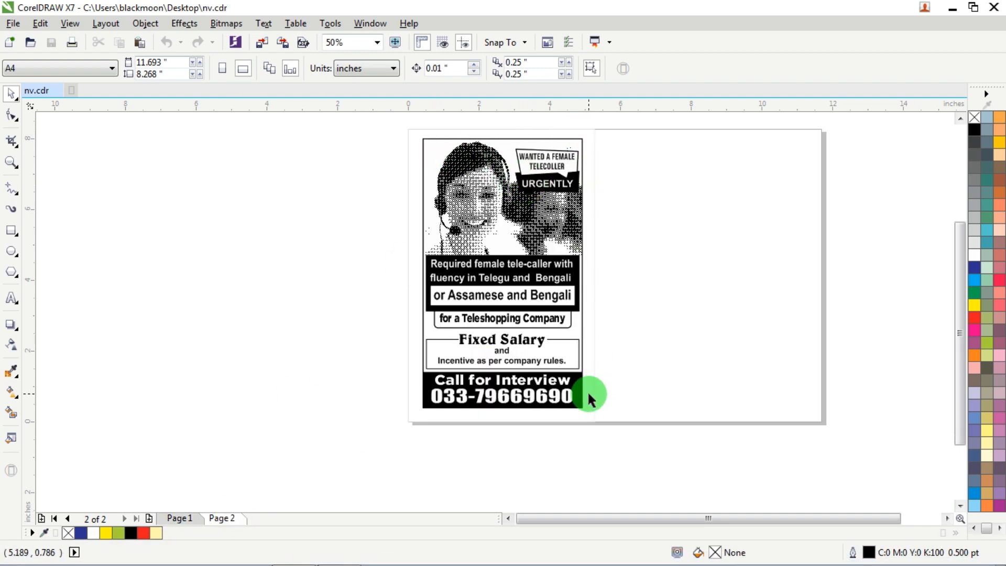
scroll(461, 162, "up", 2)
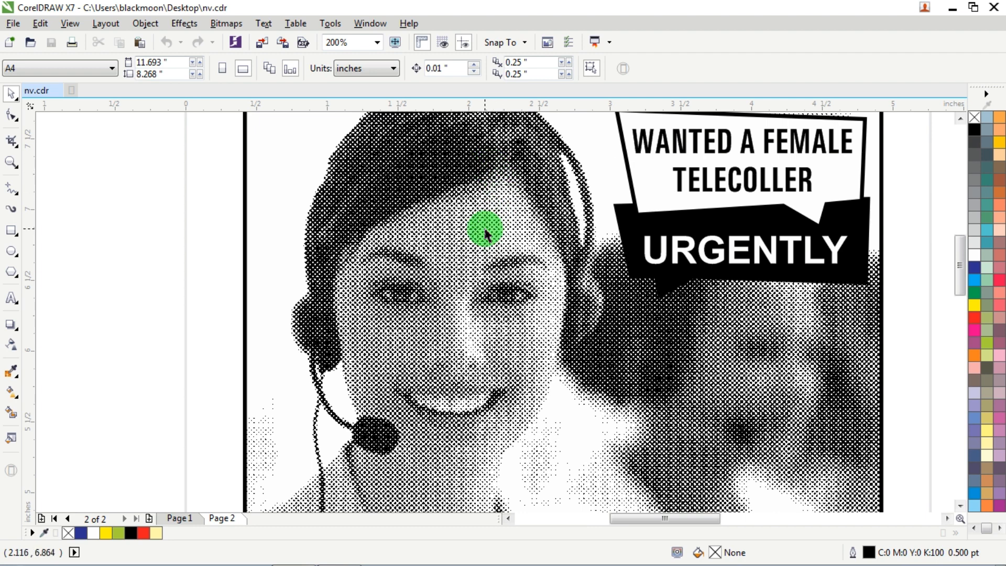
scroll(486, 234, "down", 2)
scroll(530, 234, "up", 1)
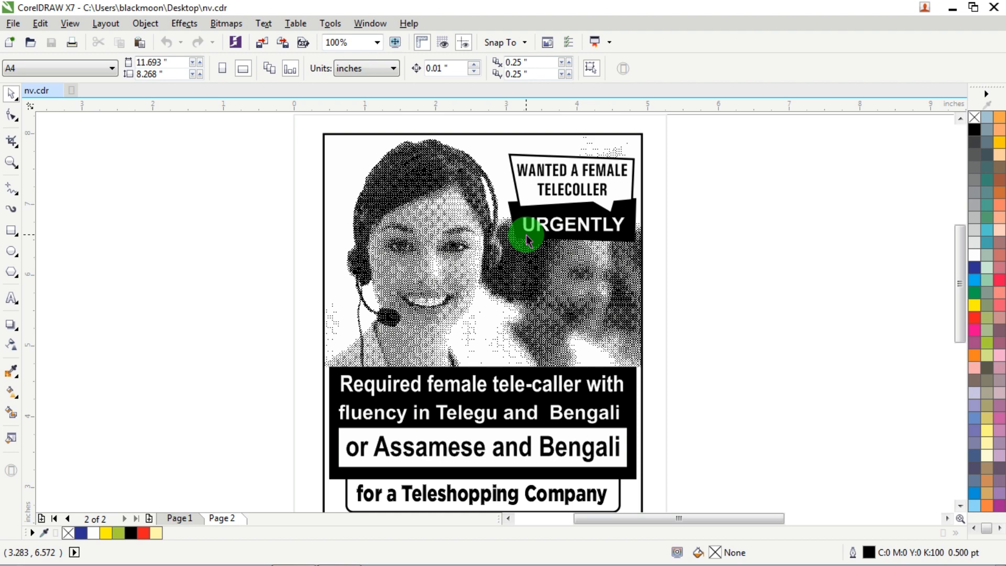
- Return to page 1 and move the whole black-and-white flyer off the page to its left
key("Page_Up")
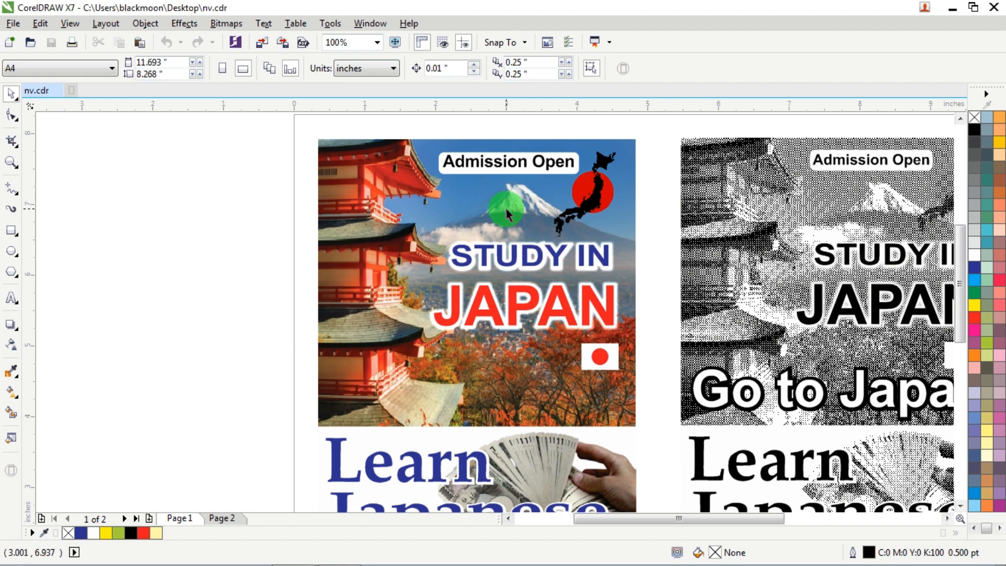
scroll(528, 241, "down", 3)
left_click_drag(699, 150, 548, 364)
left_click_drag(594, 276, 260, 281)
- Duplicate the complete colour flyer and place the copy beside the original in the page's empty right half
left_click_drag(426, 125, 545, 362)
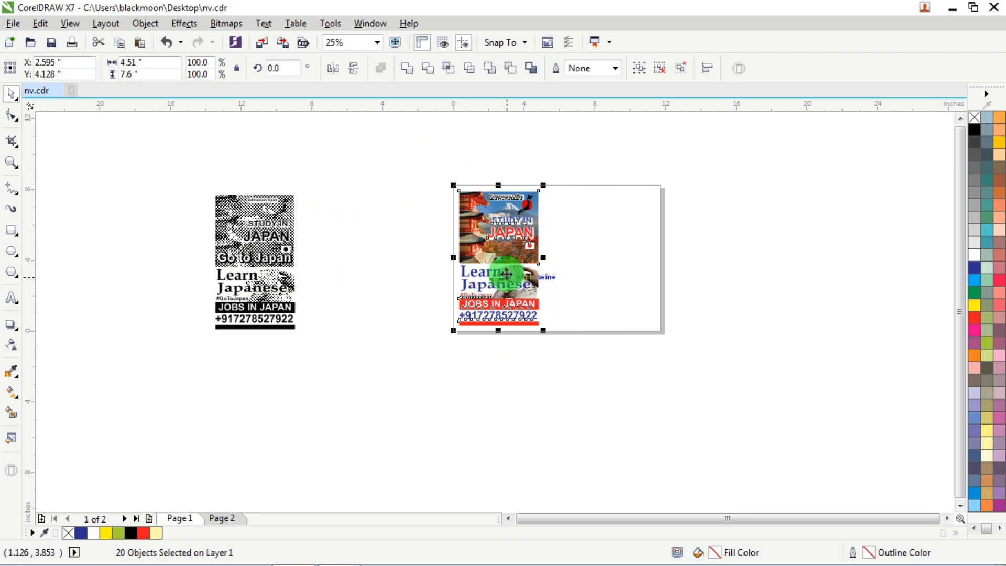
scroll(529, 199, "up", 1)
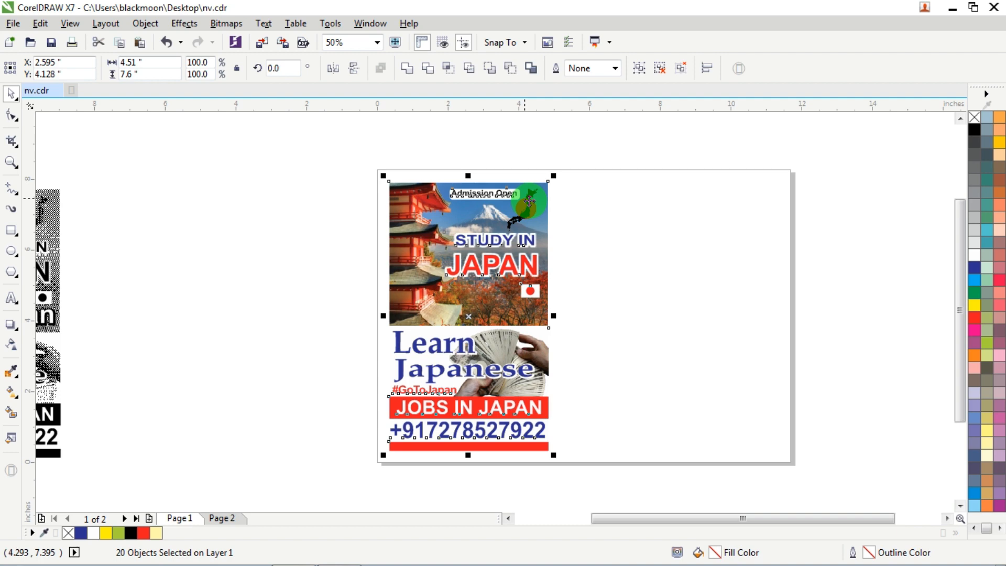
left_click_drag(529, 201, 644, 238)
right_click(644, 238)
left_click(756, 197)
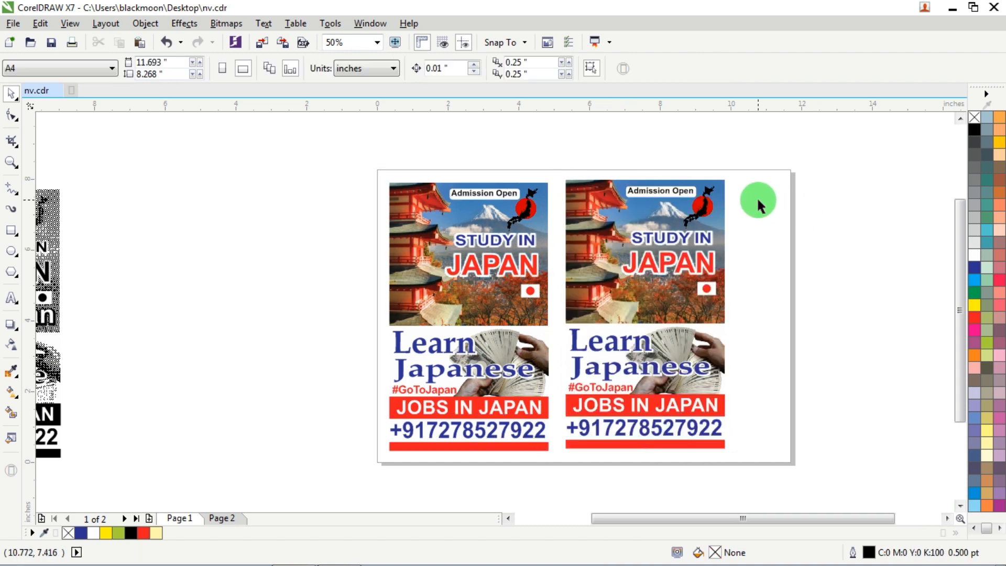
- Ungroup the picture group containing the Japan map in the duplicated colour flyer
scroll(756, 197, "up", 2)
left_click(551, 217)
scroll(570, 207, "down", 2)
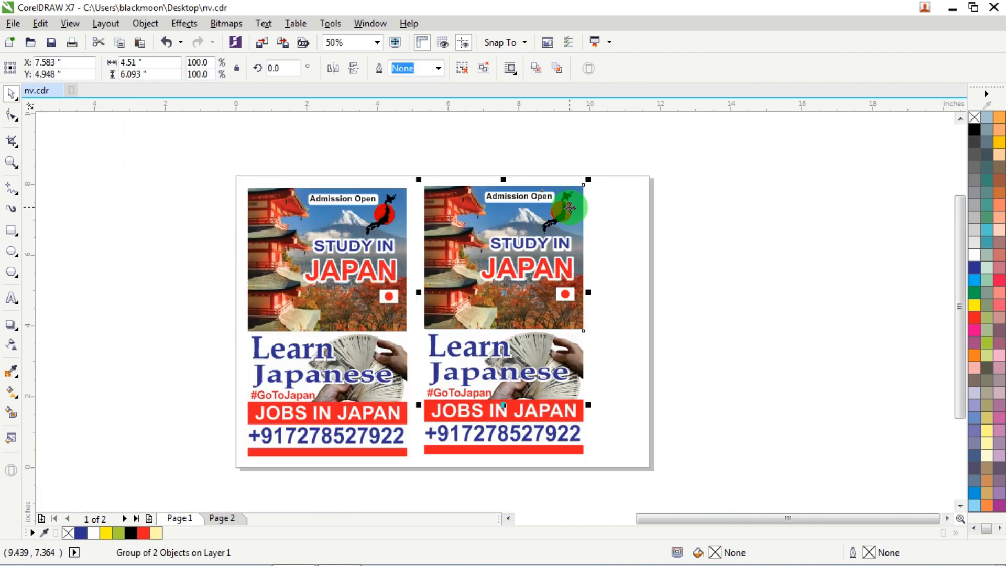
left_click(636, 202)
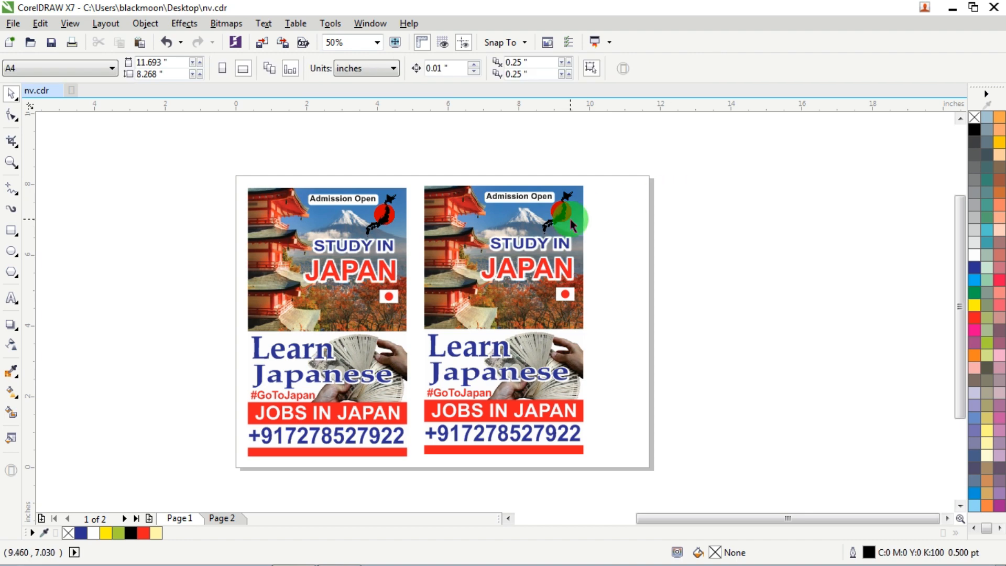
left_click_drag(557, 212, 680, 183)
key("ctrl+z")
key("ctrl+u")
left_click(678, 181)
- Try moving the Japan map and the small flag off the duplicated flyer as separate objects
left_click_drag(558, 209, 664, 188)
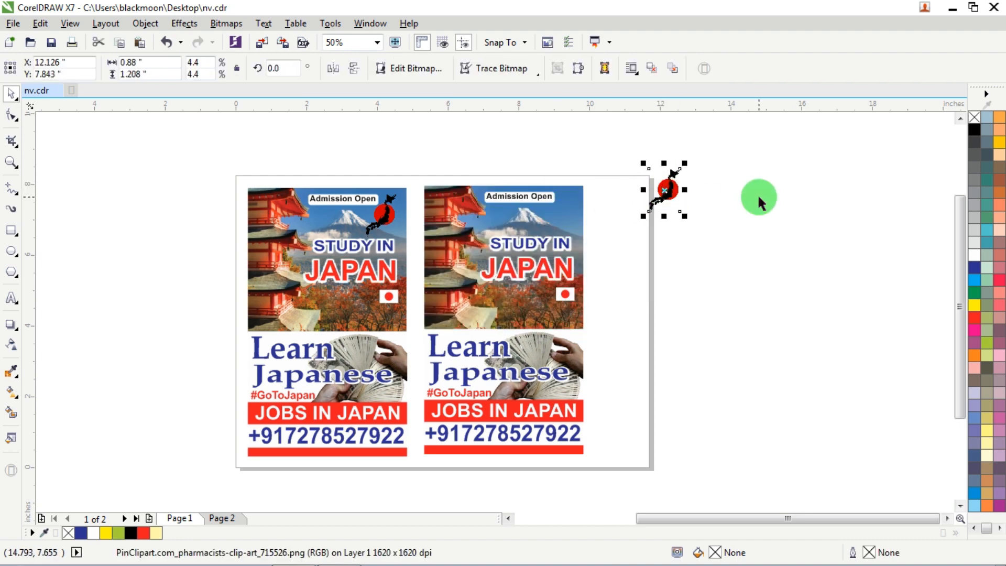
key("ctrl+z")
scroll(575, 302, "up", 2)
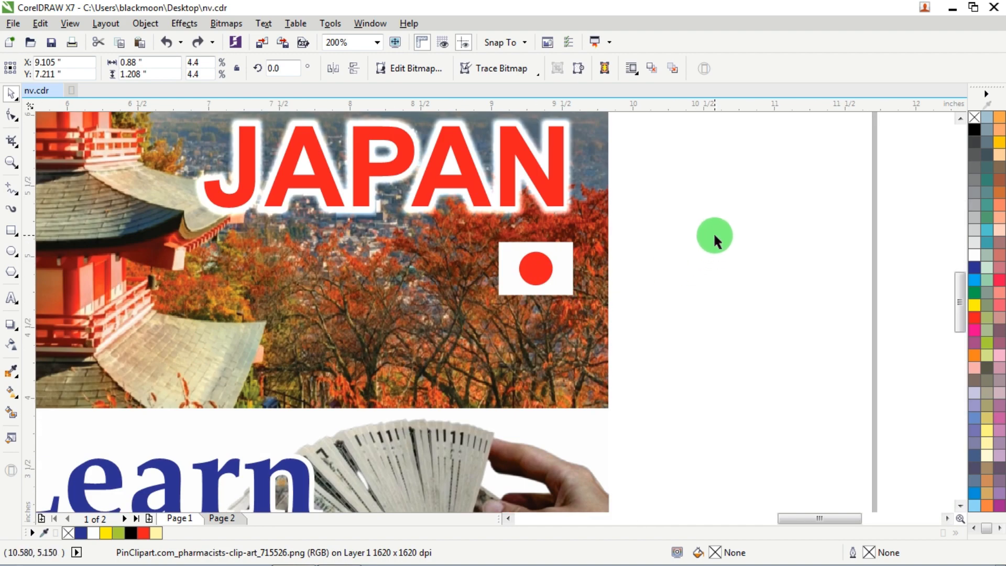
left_click_drag(715, 233, 398, 352)
left_click_drag(533, 283, 737, 253)
key("ctrl+z")
scroll(674, 241, "down", 2)
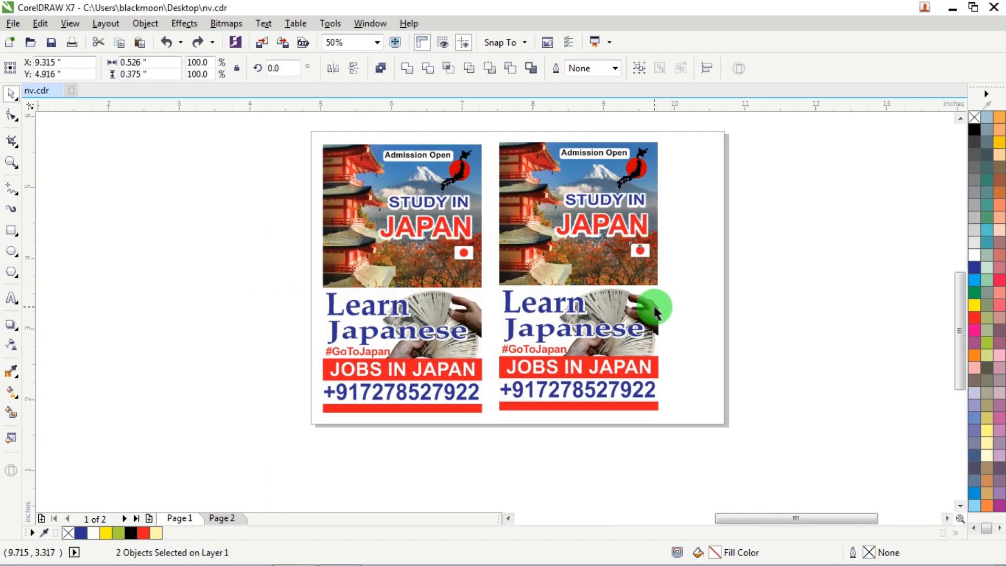
- Try moving the yen banknote picture off the duplicated flyer
scroll(651, 310, "up", 1)
left_click(553, 287)
left_click_drag(573, 292, 779, 243)
key("ctrl+z")
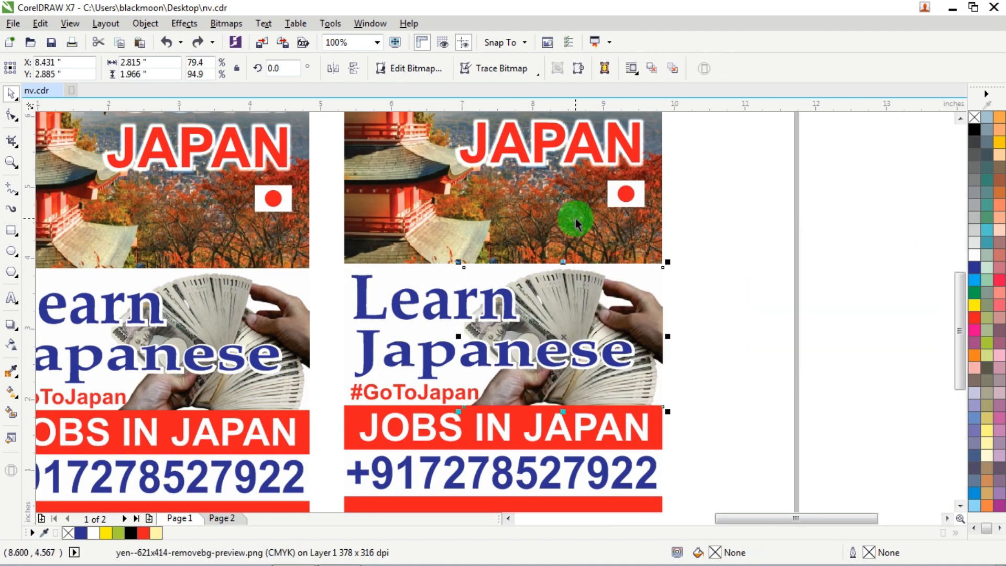
scroll(577, 218, "down", 1)
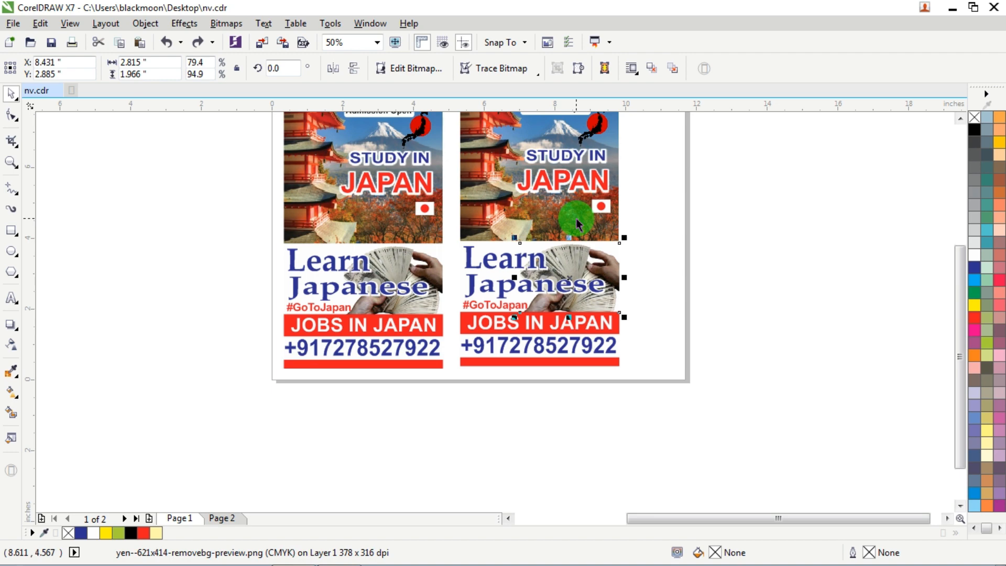
scroll(627, 206, "down", 1)
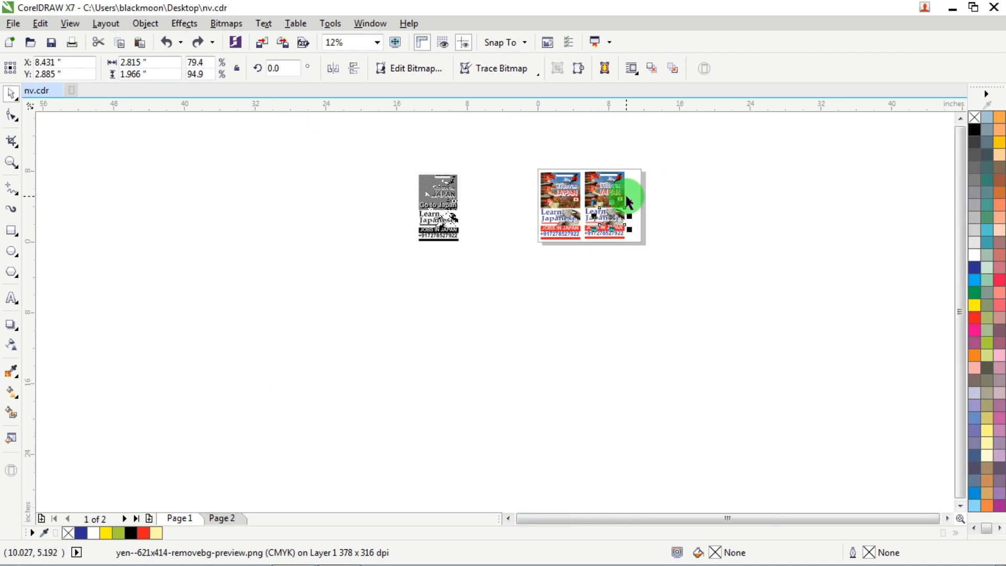
scroll(625, 199, "up", 1)
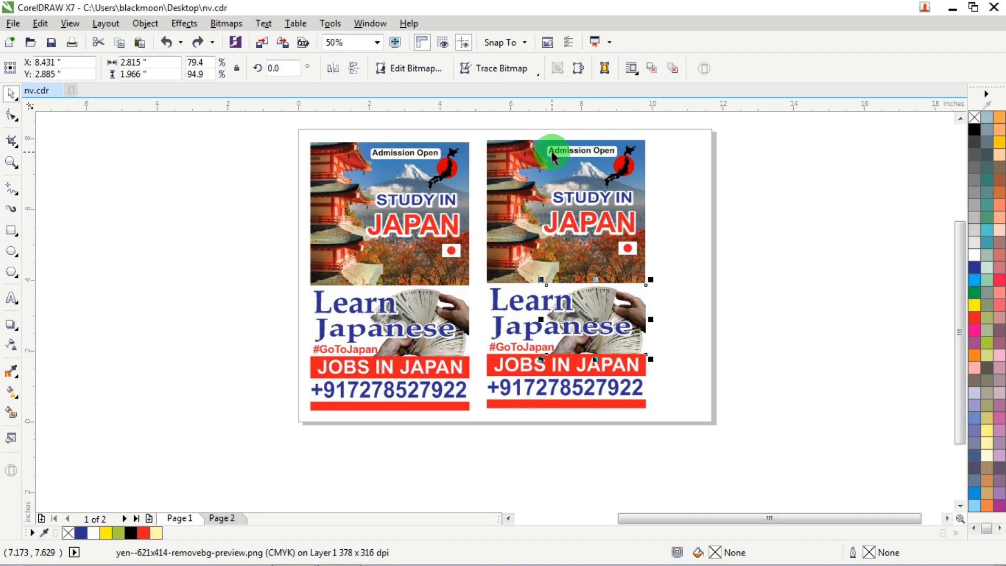
- Try moving the pagoda and mountain background photo off the duplicated flyer
scroll(552, 152, "up", 2)
scroll(484, 183, "down", 2)
left_click_drag(484, 180, 792, 128)
key("ctrl+z")
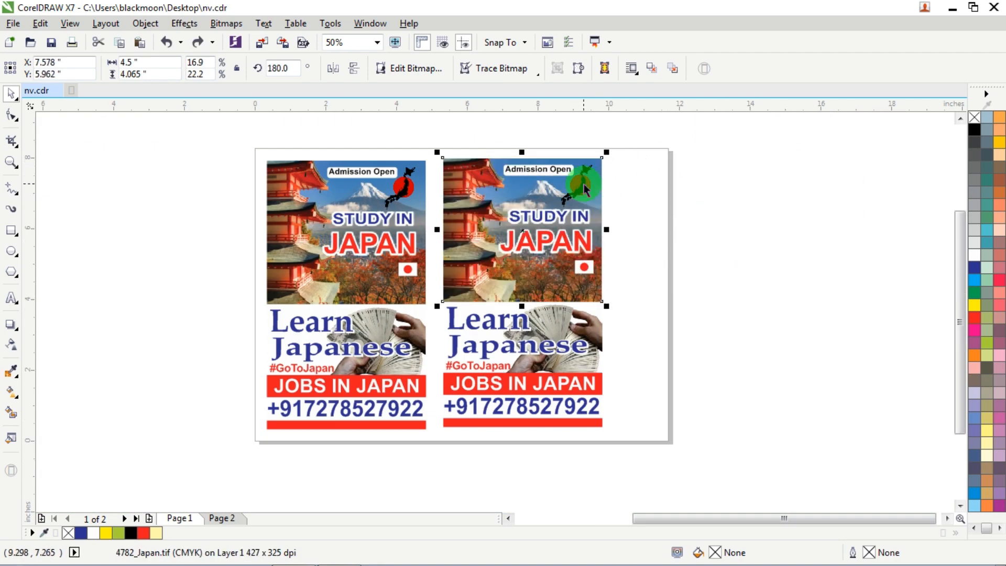
- Group the duplicated flyer's pagoda background photo with the Japan map
scroll(588, 172, "up", 1)
scroll(589, 182, "up", 2)
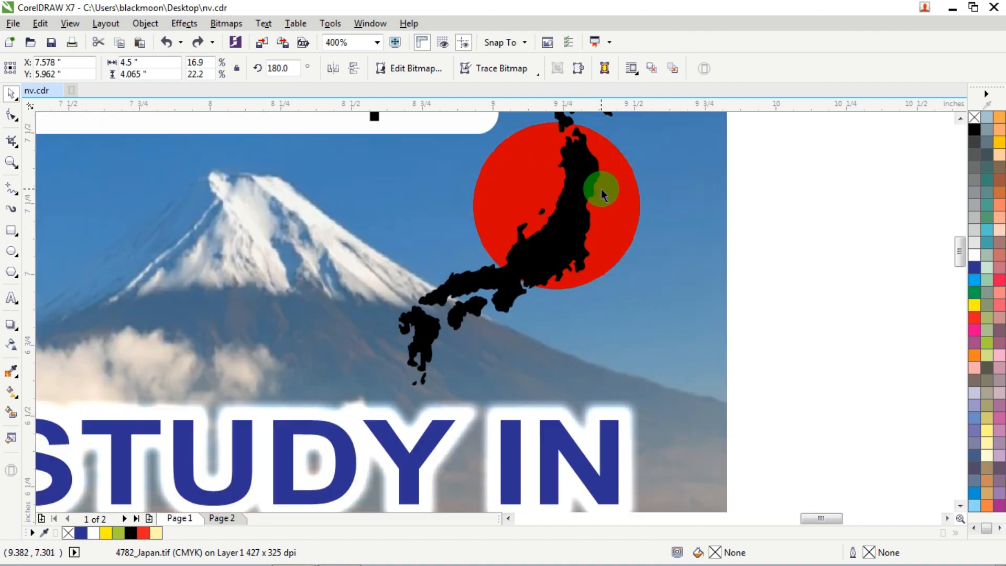
left_click(602, 189, "shift")
scroll(601, 189, "down", 2)
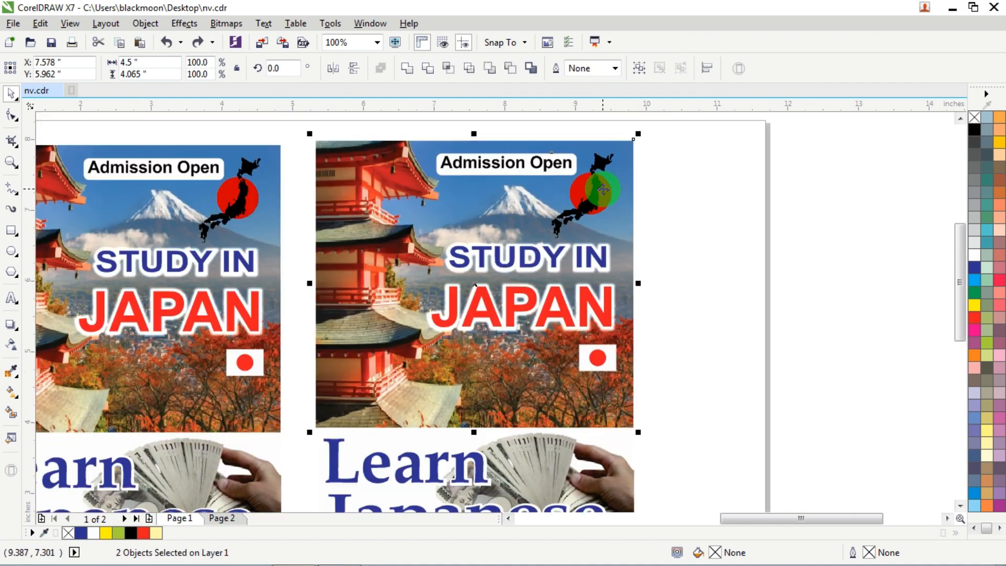
left_click_drag(945, 192, 966, 192)
key("ctrl+z")
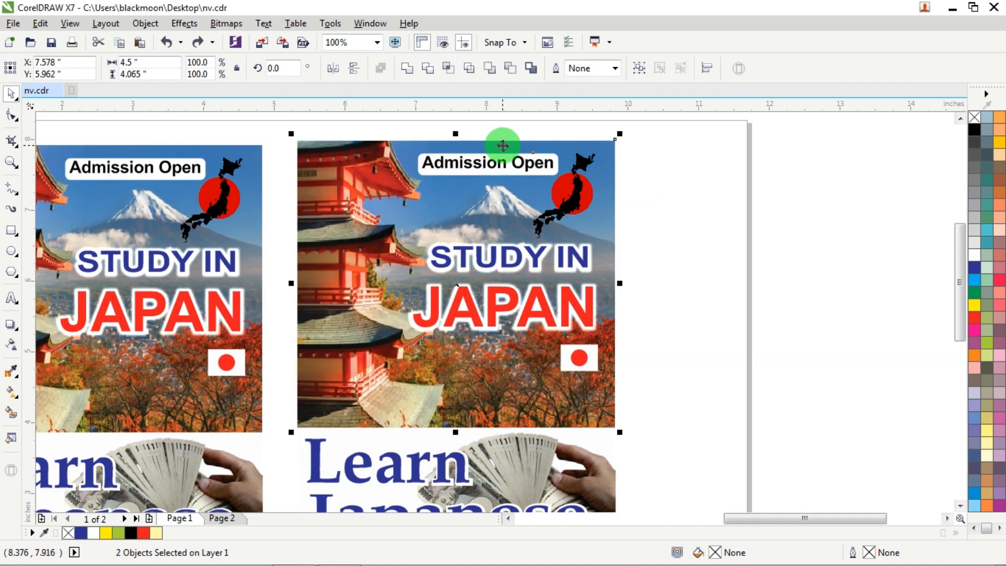
key("ctrl+g")
left_click_drag(575, 191, 846, 189)
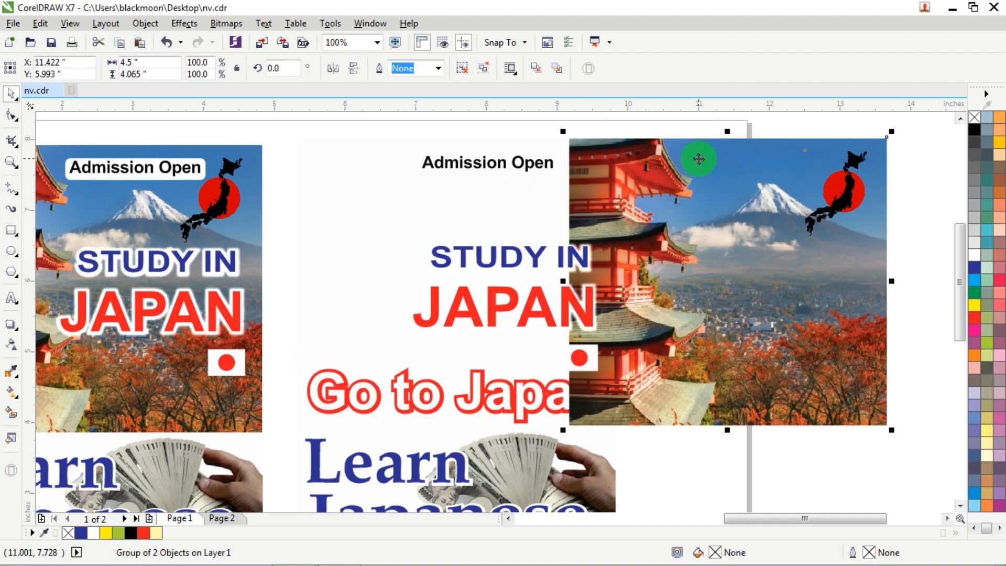
key("ctrl+z")
- Group the yen banknote picture with the background photo and map group in the duplicated flyer
scroll(699, 160, "down", 2)
scroll(655, 225, "up", 2)
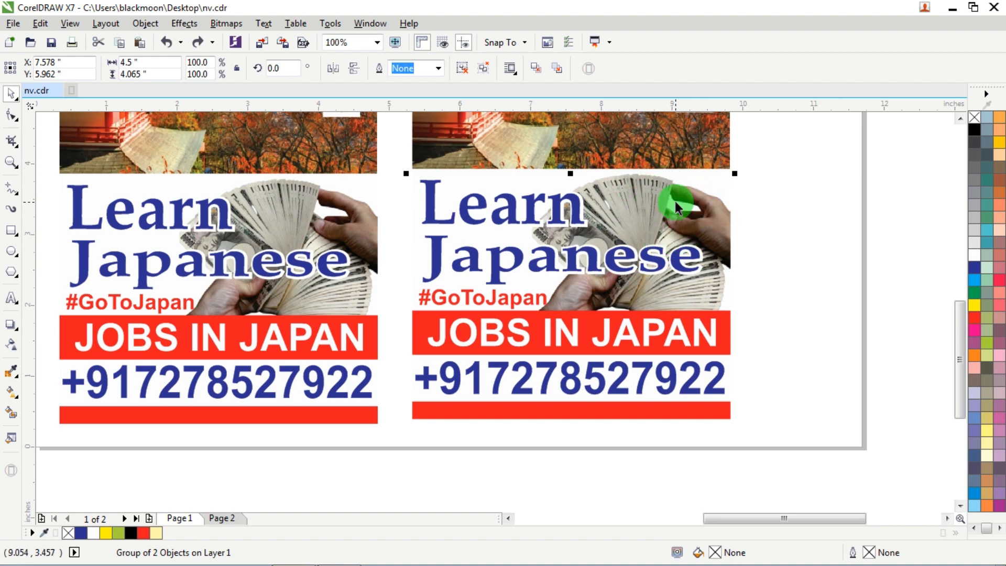
scroll(660, 193, "up", 1)
left_click(657, 194, "shift")
scroll(652, 191, "down", 2)
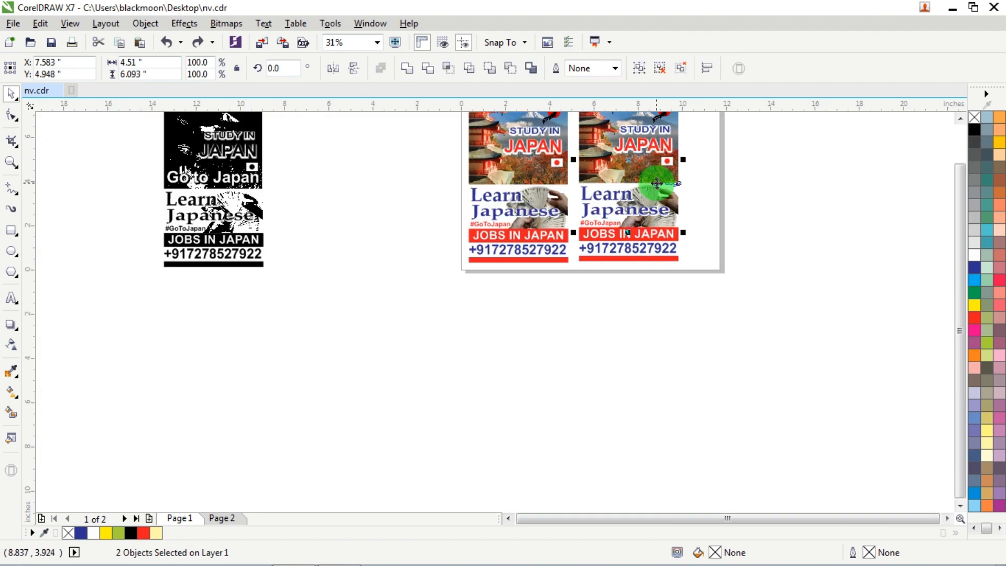
left_click_drag(626, 155, 651, 162)
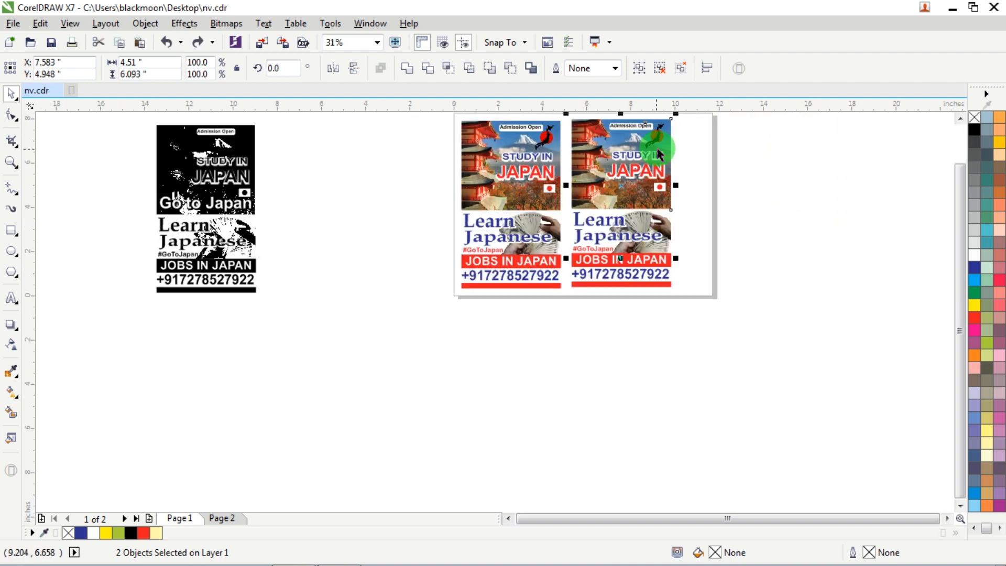
key("ctrl+g")
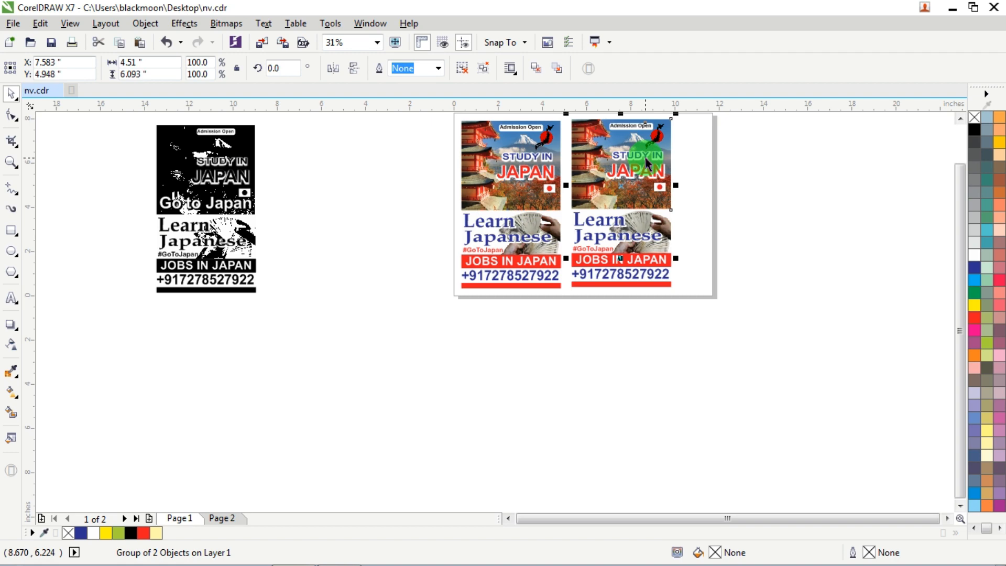
- Try moving the combined picture group off the duplicated flyer
left_click_drag(640, 190, 780, 191)
key("ctrl+z")
scroll(662, 143, "down", 2)
scroll(667, 150, "up", 2)
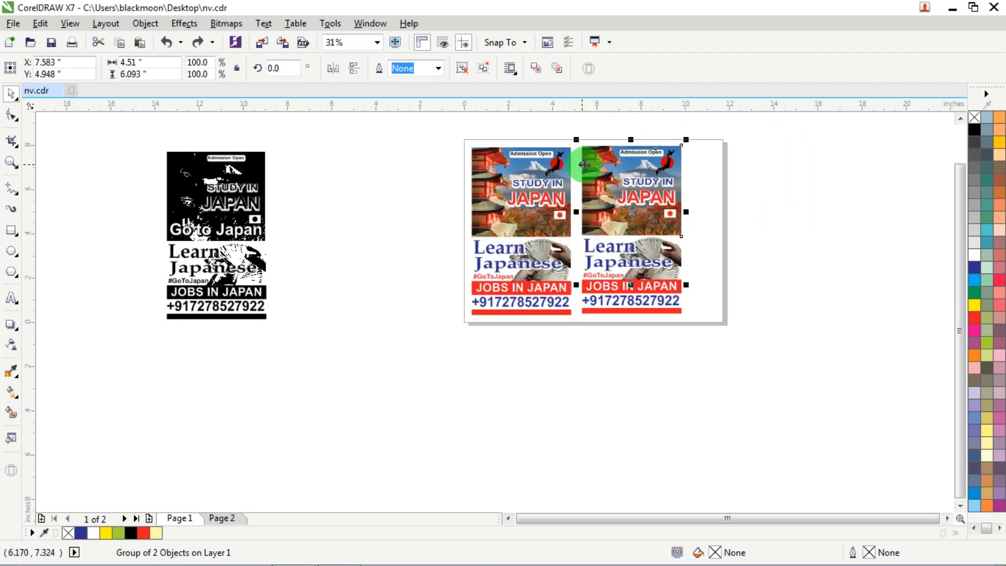
- Export only the selected picture group to the Desktop as a 300 dpi CMYK JPEG named background
left_click(14, 23)
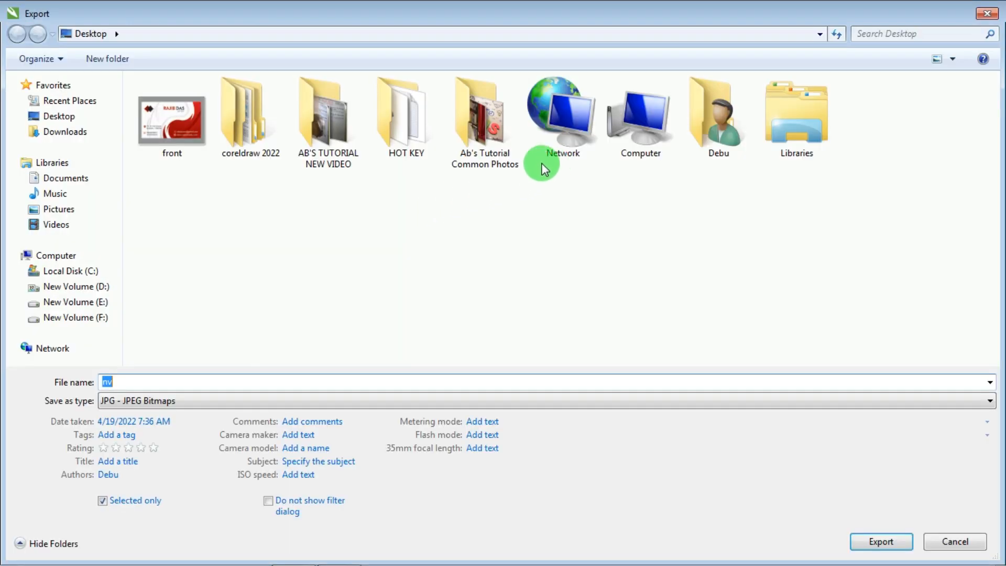
type("backgrrou")
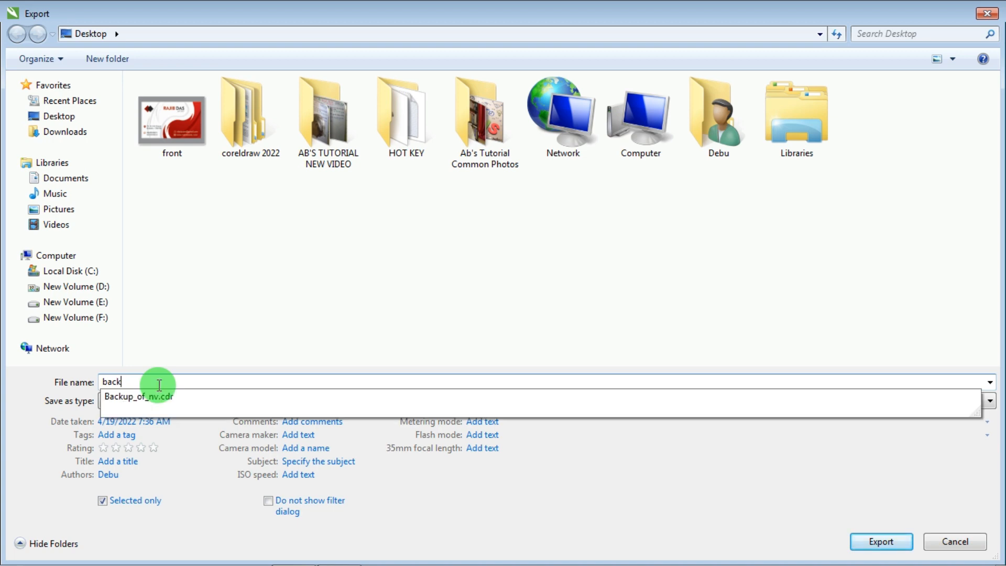
type("nd")
left_click(871, 541)
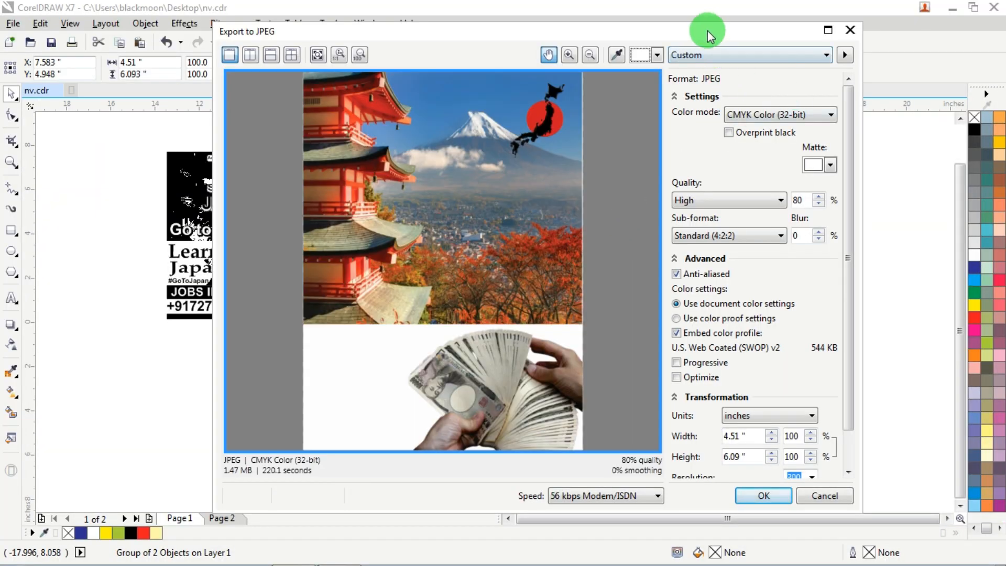
left_click_drag(709, 29, 667, 36)
scroll(806, 347, "down", 2)
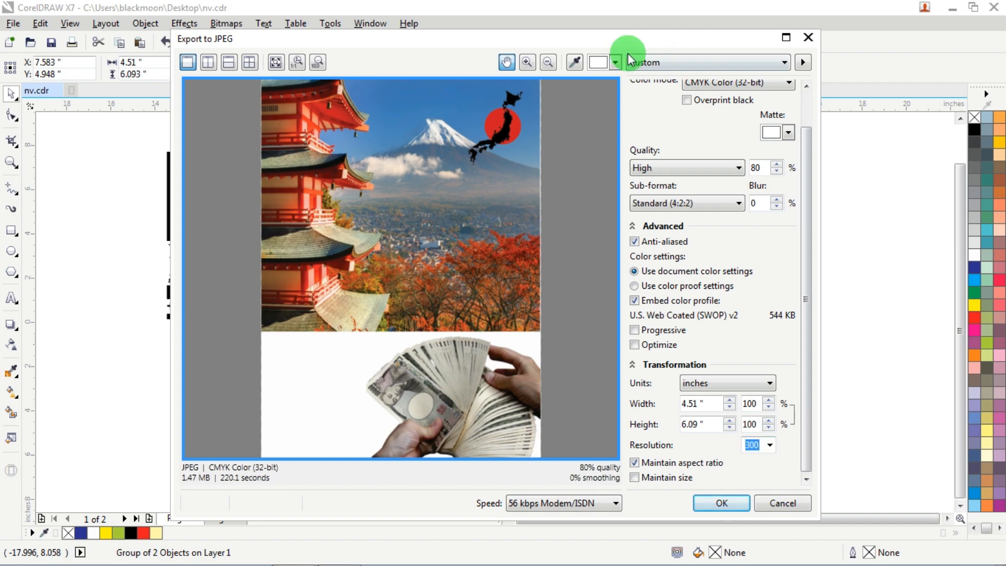
left_click(721, 504)
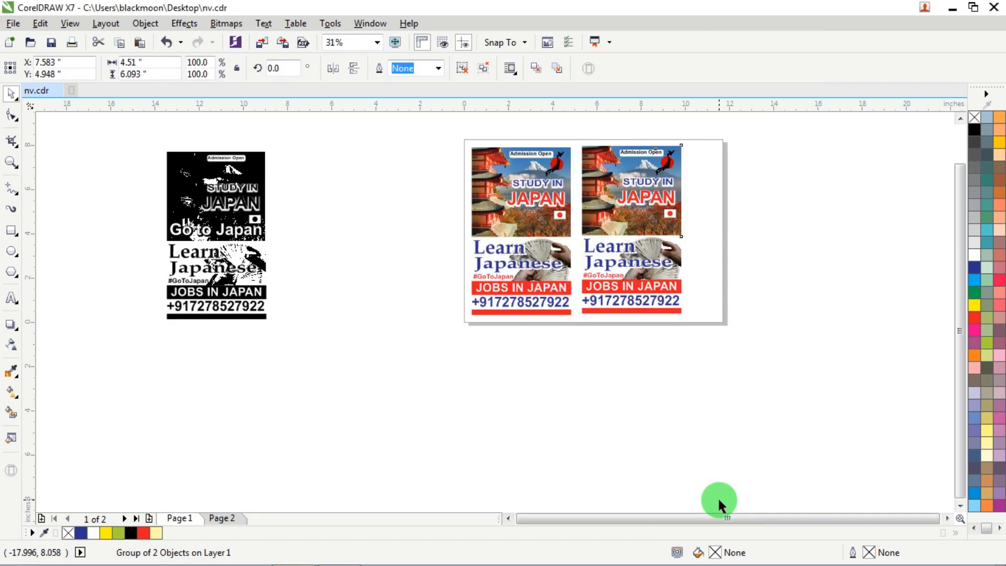
- Fill the band behind JOBS IN JAPAN and the bar at the duplicated flyer's bottom edge with black
left_click(716, 325)
scroll(623, 224, "down", 2)
scroll(626, 222, "up", 6)
scroll(689, 298, "down", 4)
scroll(629, 322, "up", 2)
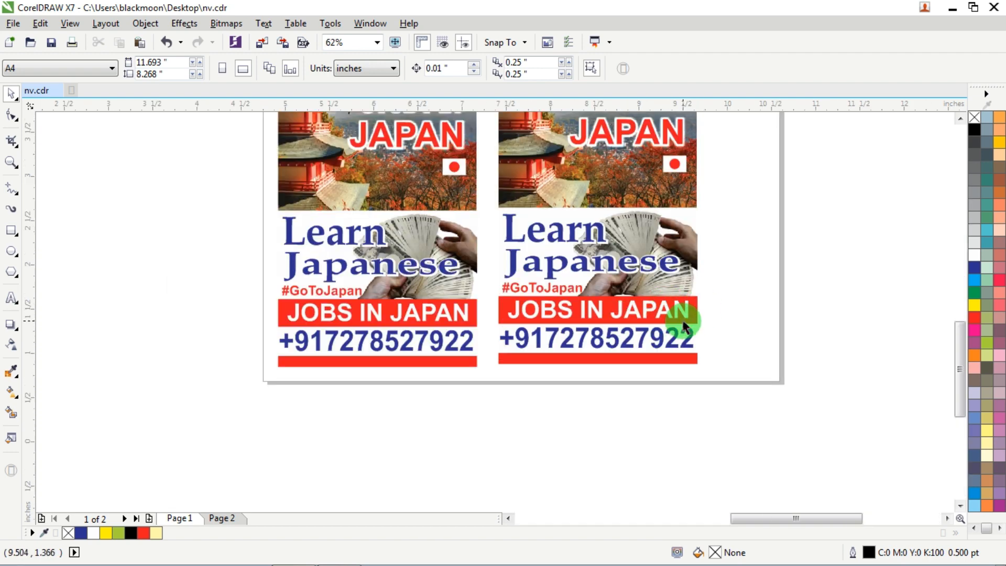
scroll(684, 325, "up", 2)
left_click(709, 273)
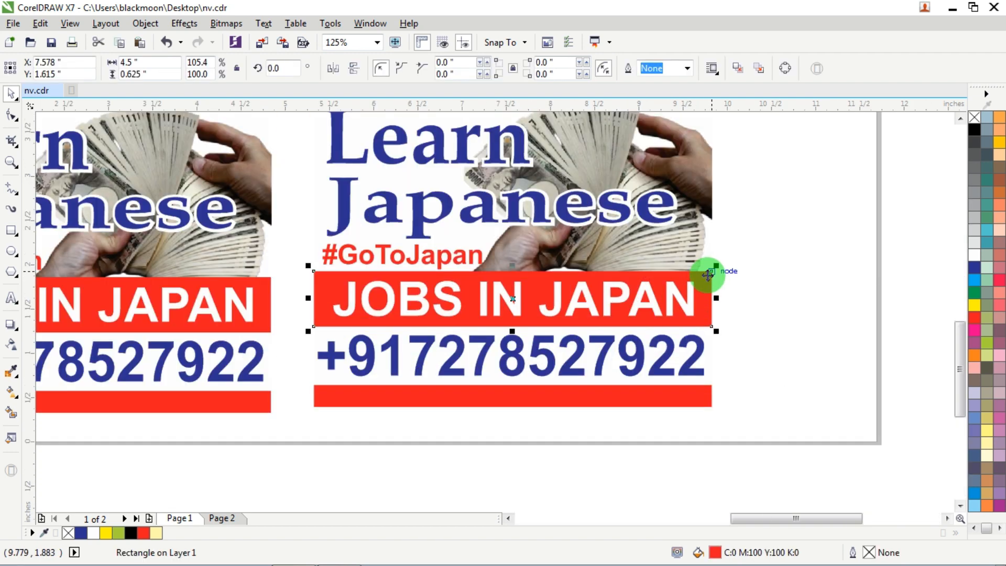
left_click(975, 130)
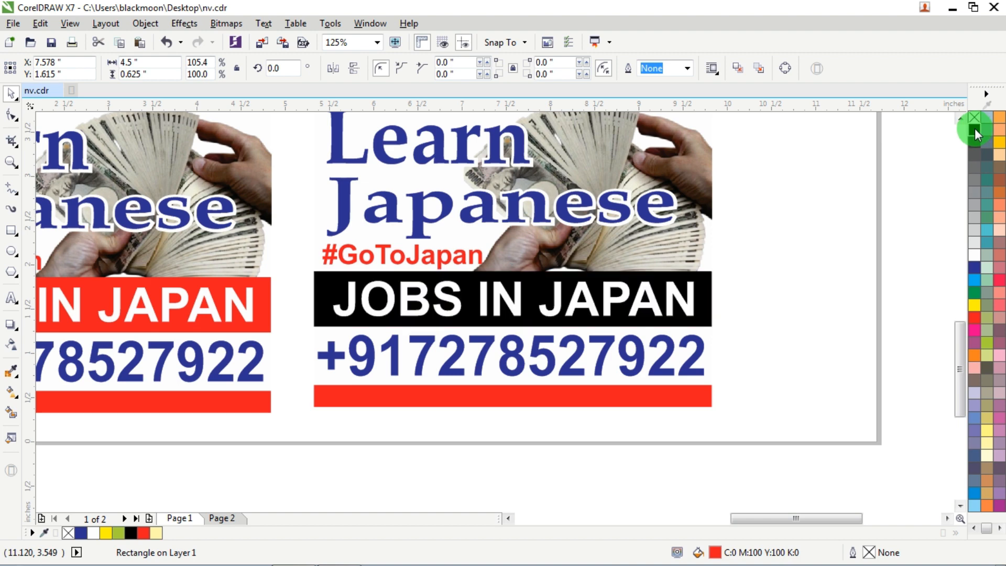
left_click(706, 399)
left_click(975, 130)
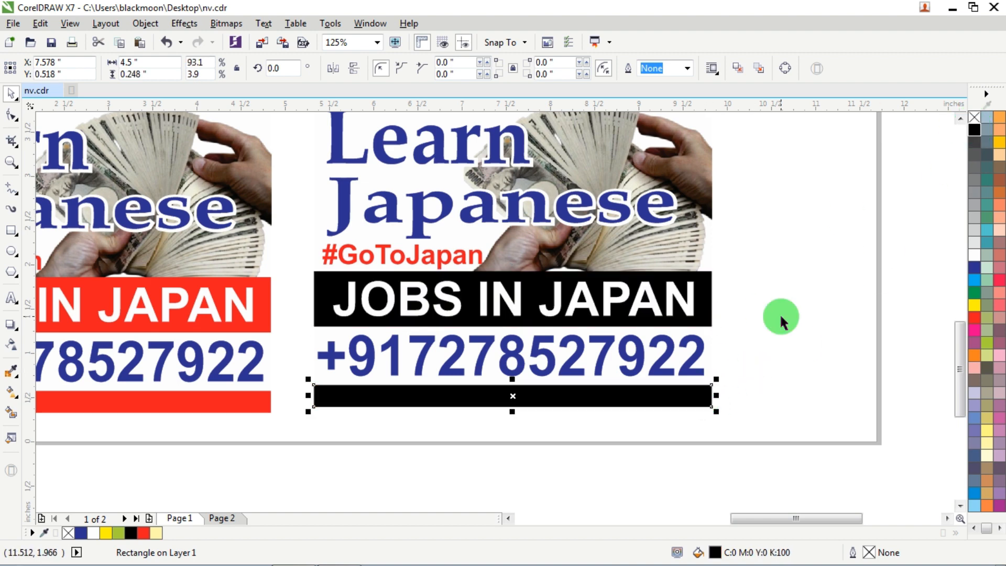
- Recolour the phone number and the #GoToJapan text in the duplicated flyer black
left_click(676, 350)
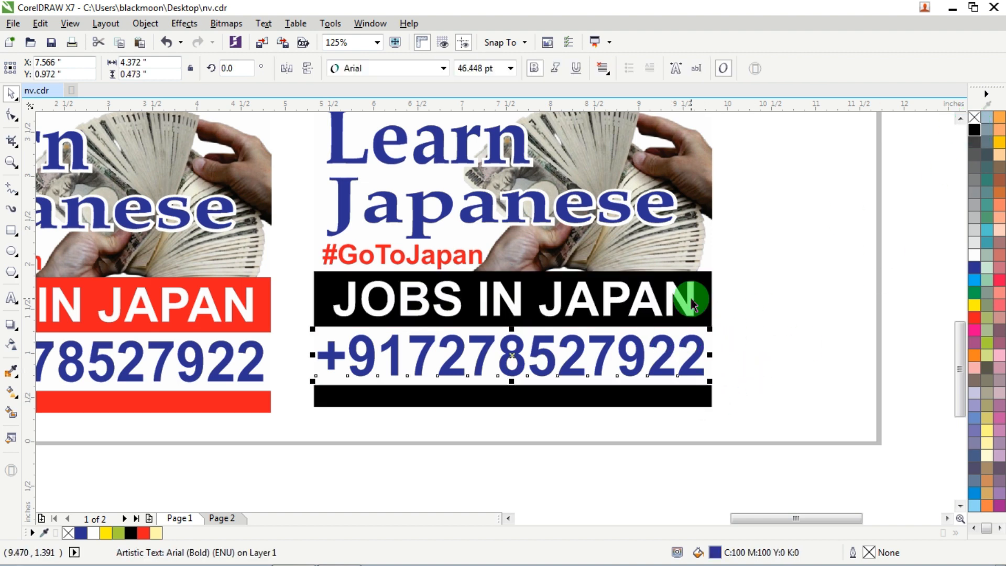
left_click(973, 126)
left_click(360, 253)
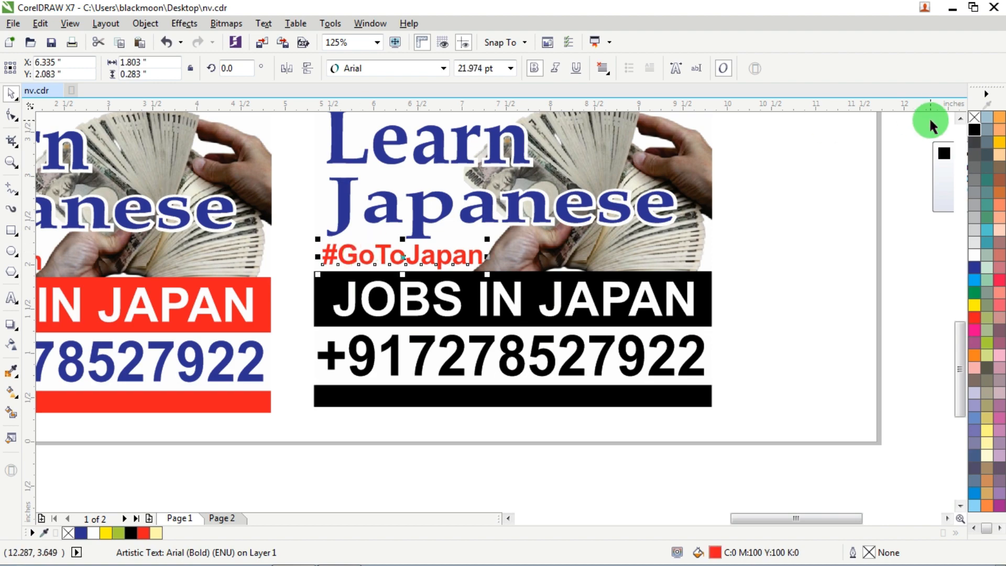
left_click(974, 129)
- Recolour the Learn and Japanese heading texts in the duplicated flyer black
scroll(546, 209, "down", 3)
scroll(494, 270, "up", 4)
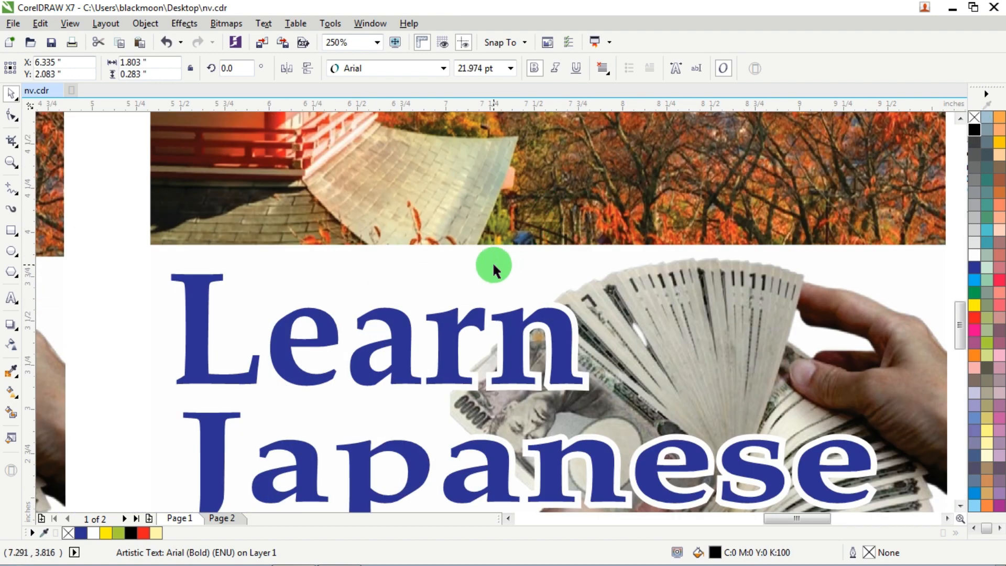
scroll(581, 367, "up", 3)
scroll(576, 320, "down", 1)
scroll(572, 319, "down", 4)
left_click(557, 314)
left_click(546, 371, "shift")
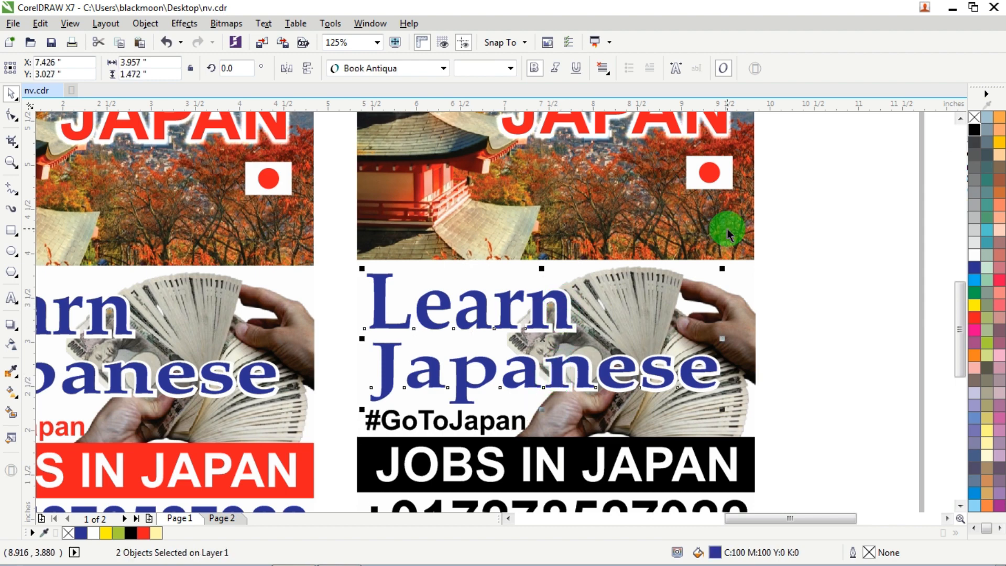
left_click(975, 129)
- Fill the red circle of the duplicated flyer's small flag with black
scroll(560, 212, "down", 3)
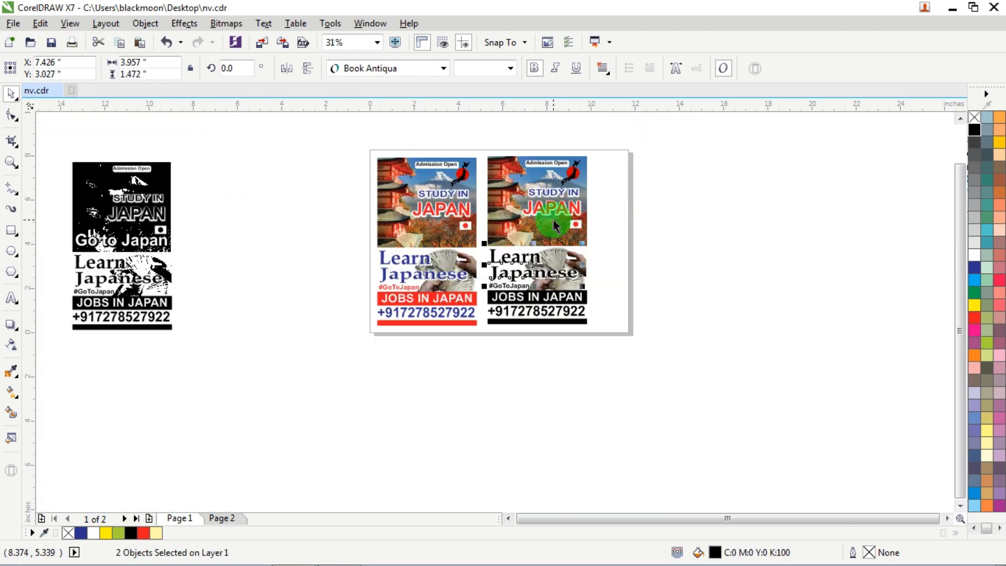
scroll(571, 220, "up", 3)
left_click(619, 261)
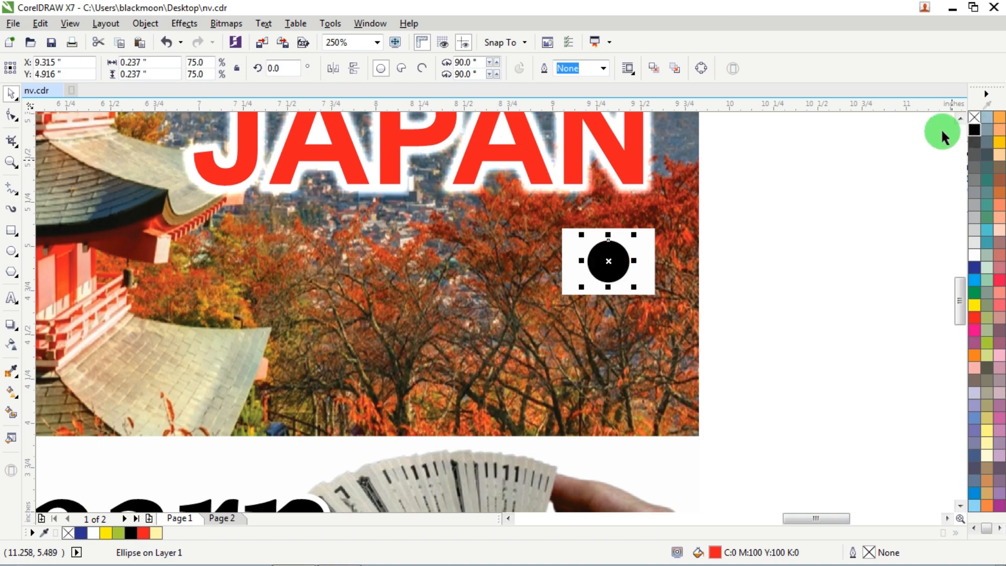
left_click(974, 127)
scroll(529, 209, "down", 3)
scroll(512, 254, "up", 3)
- Recolour the STUDY IN and JAPAN headings in the duplicated flyer blue
left_click(528, 281)
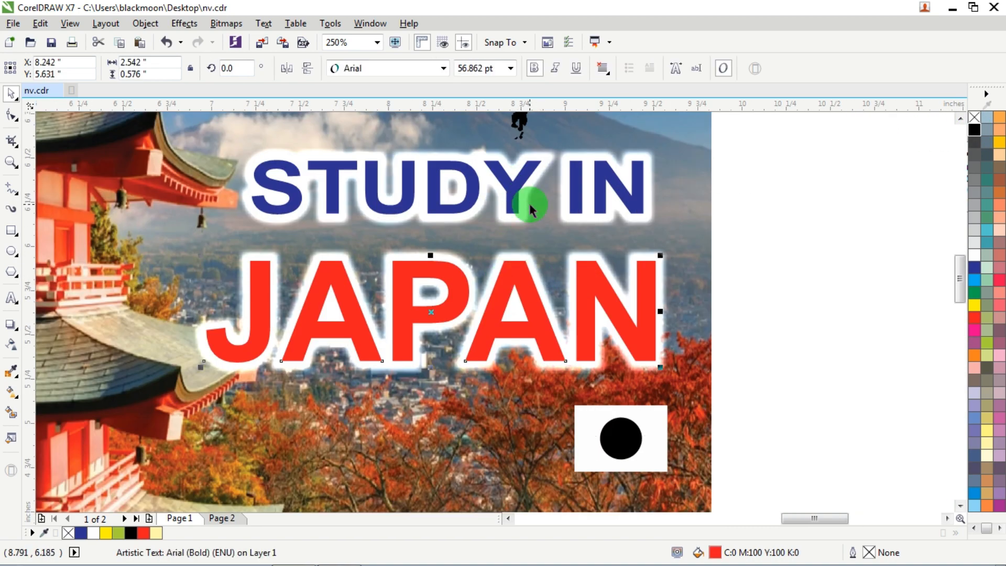
left_click(529, 170, "shift")
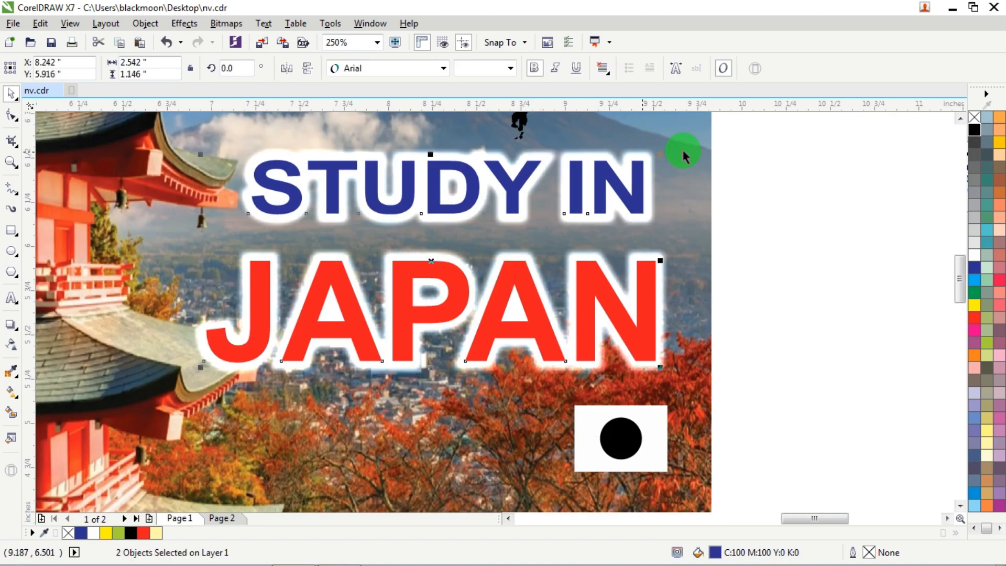
left_click(972, 272)
scroll(584, 224, "down", 3)
scroll(602, 235, "up", 2)
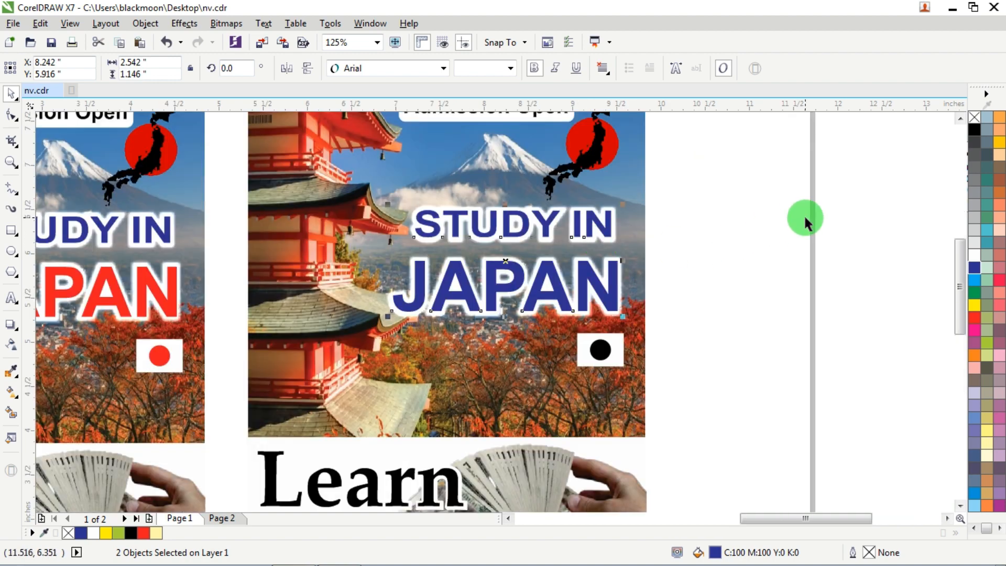
- Recolour the STUDY IN and JAPAN headings in the duplicated flyer black
left_click(790, 231)
left_click(549, 272)
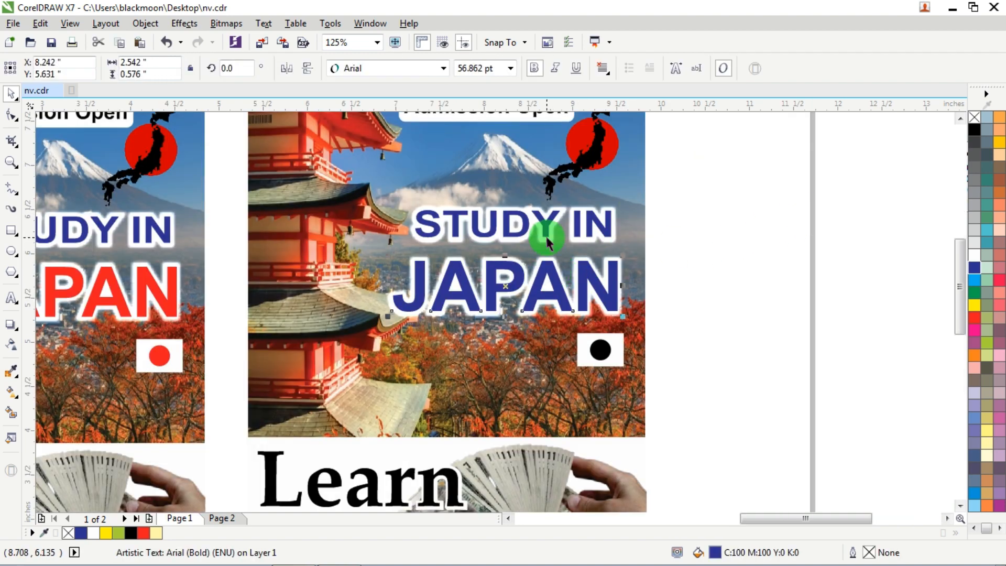
left_click(522, 214, "shift")
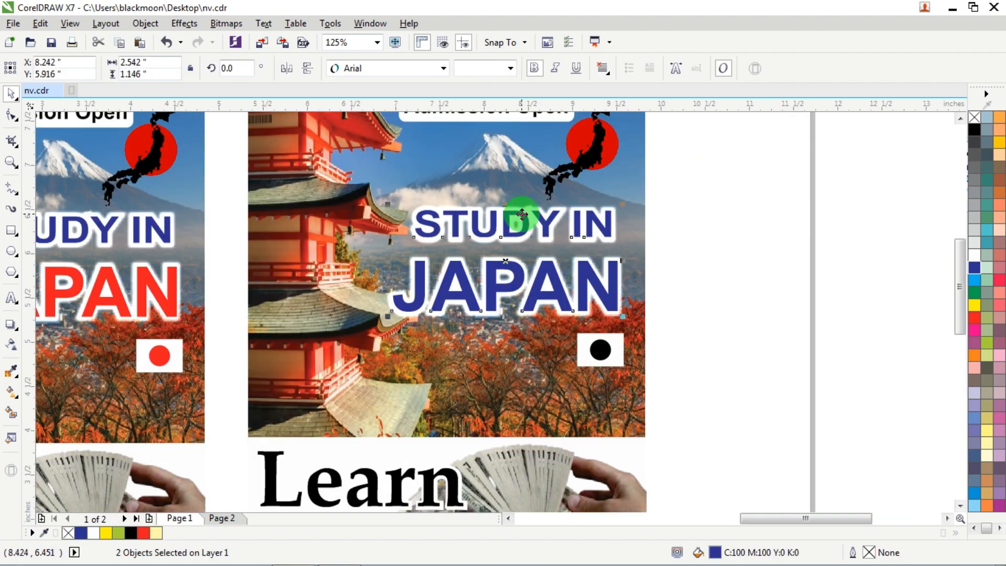
left_click_drag(491, 274, 601, 257)
key("ctrl+z")
left_click(974, 130)
scroll(378, 273, "down", 3)
scroll(414, 243, "up", 4)
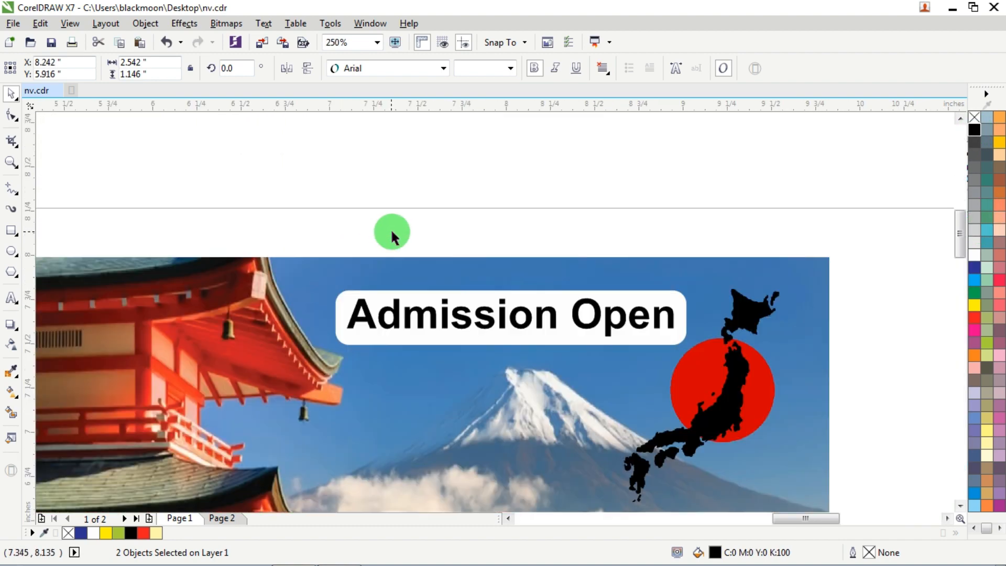
- Switch to Photoshop, open the background JPEG image from the Desktop and maximize its document window
scroll(426, 288, "down", 4)
scroll(428, 310, "up", 3)
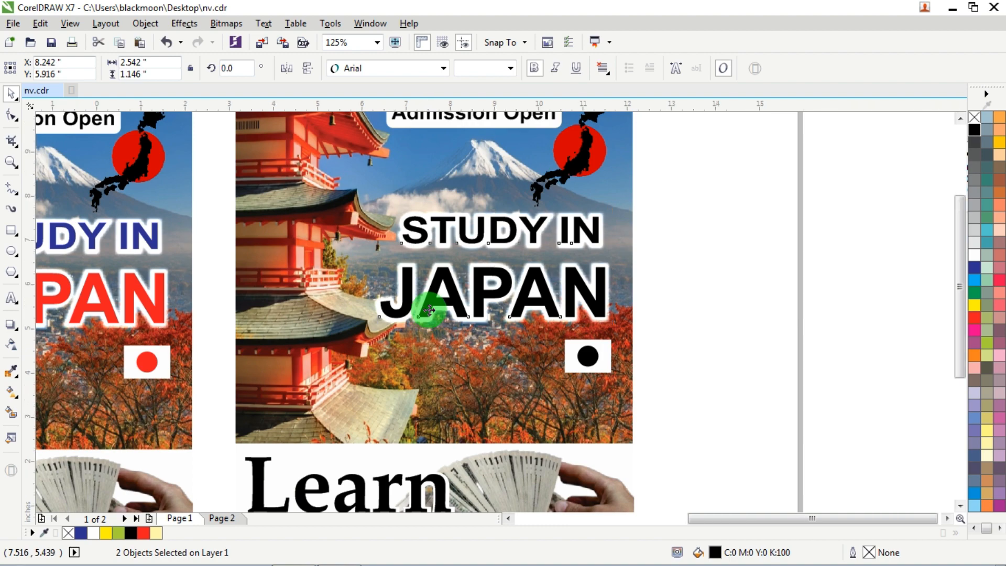
scroll(428, 309, "down", 3)
left_click(336, 554)
double_click(341, 158)
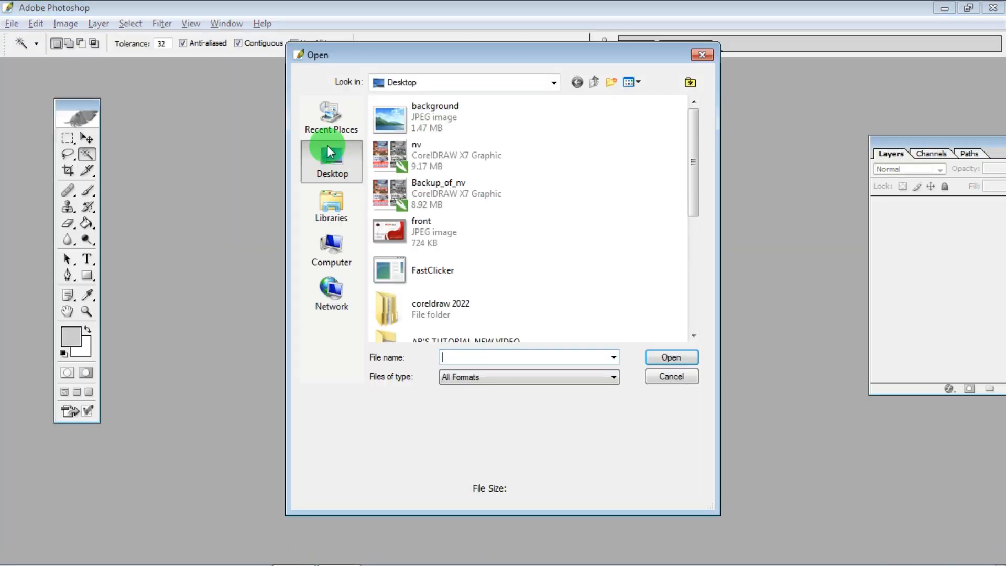
left_click_drag(434, 45, 384, 43)
left_click(372, 112)
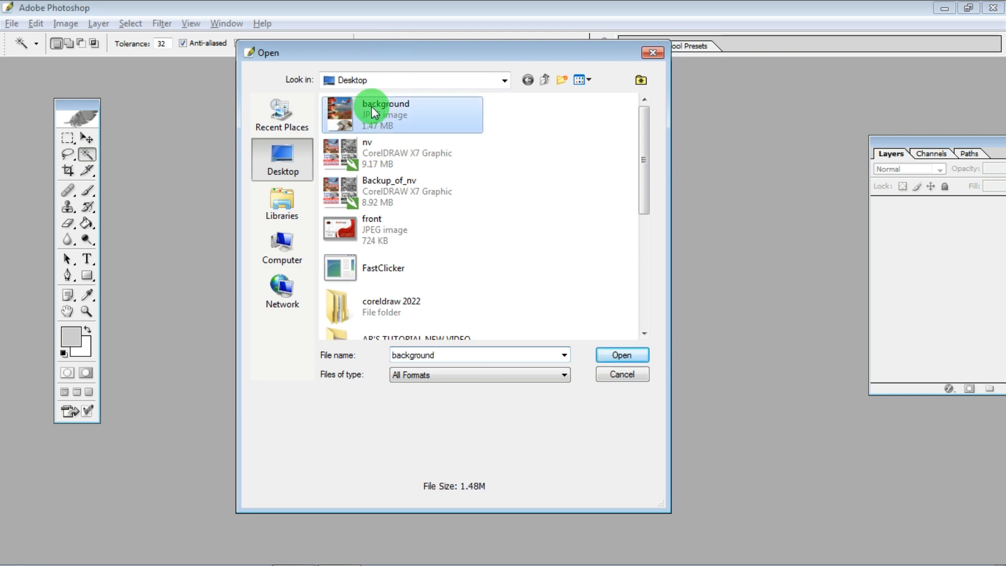
double_click(372, 112)
left_click_drag(232, 62, 549, 63)
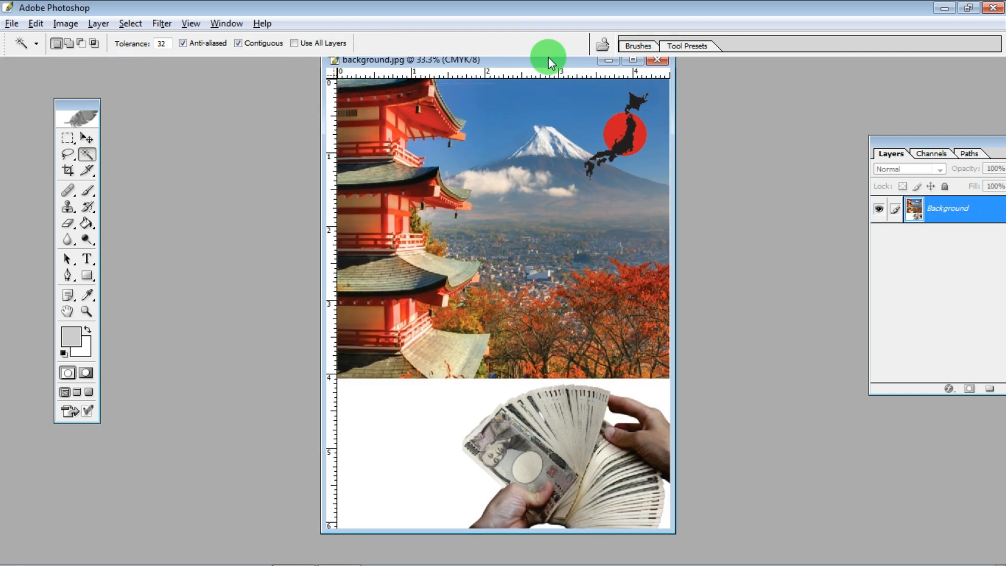
double_click(544, 63)
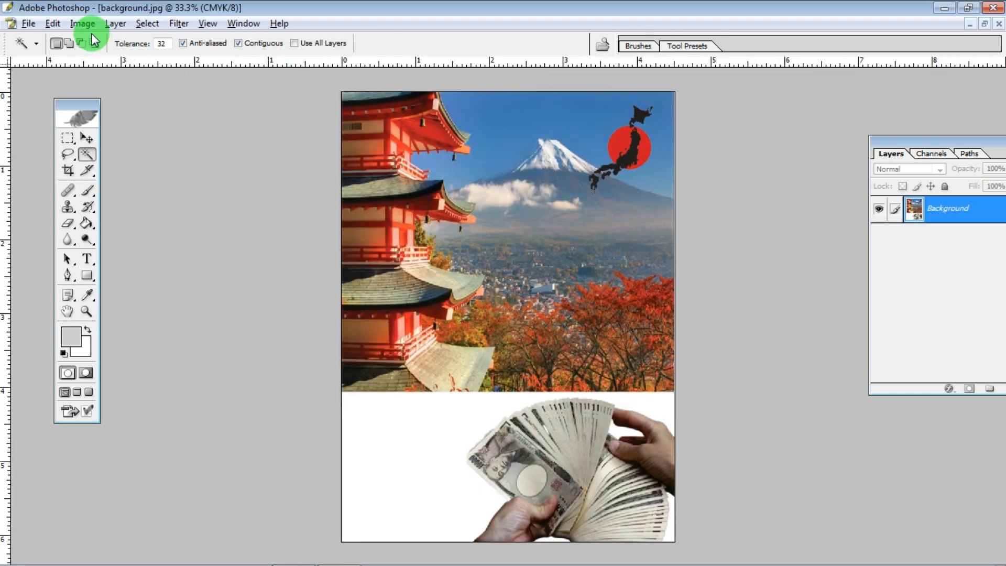
- Convert the background image from CMYK to Grayscale mode, discarding its color information
left_click(82, 23)
mouse_move(116, 40)
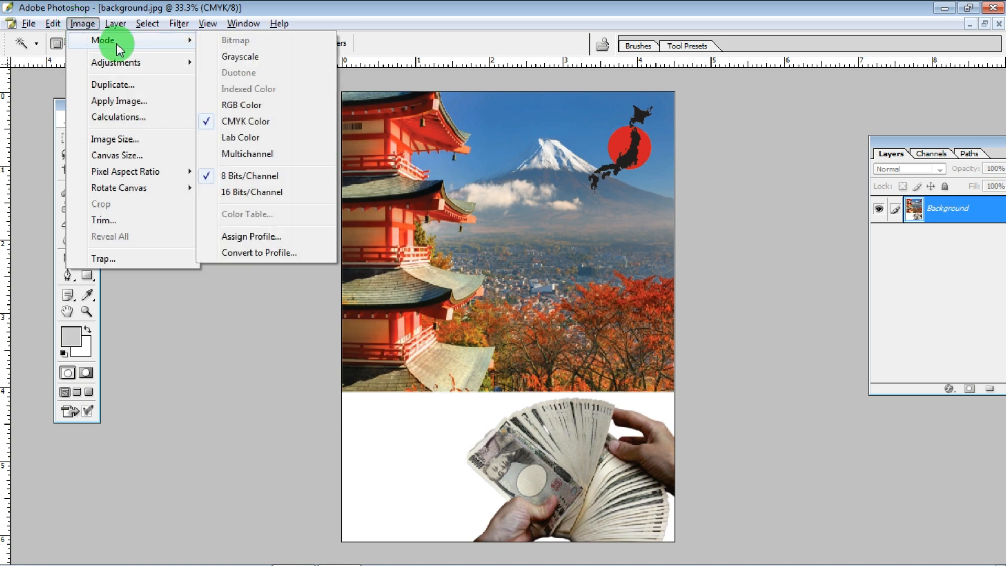
left_click(241, 58)
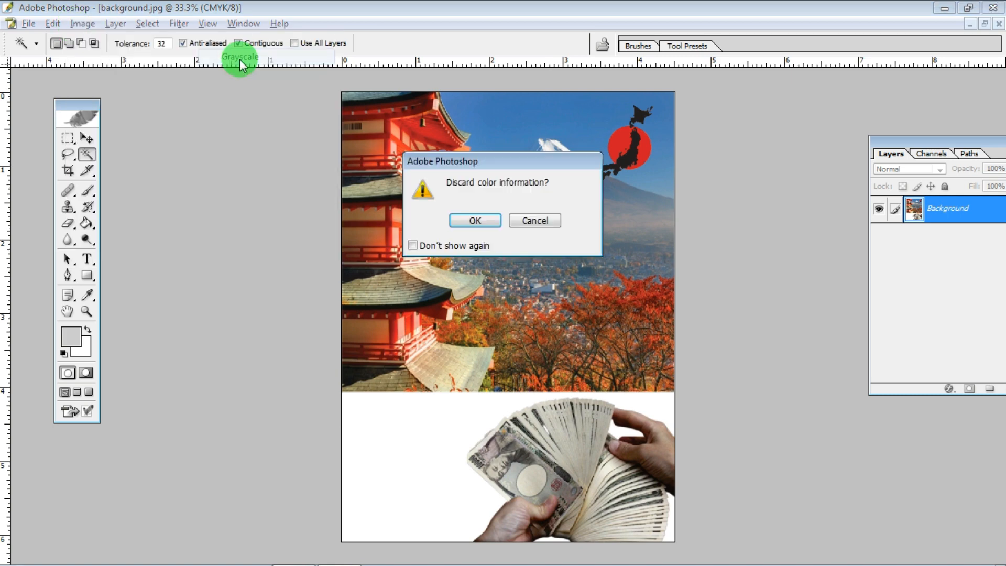
left_click(468, 217)
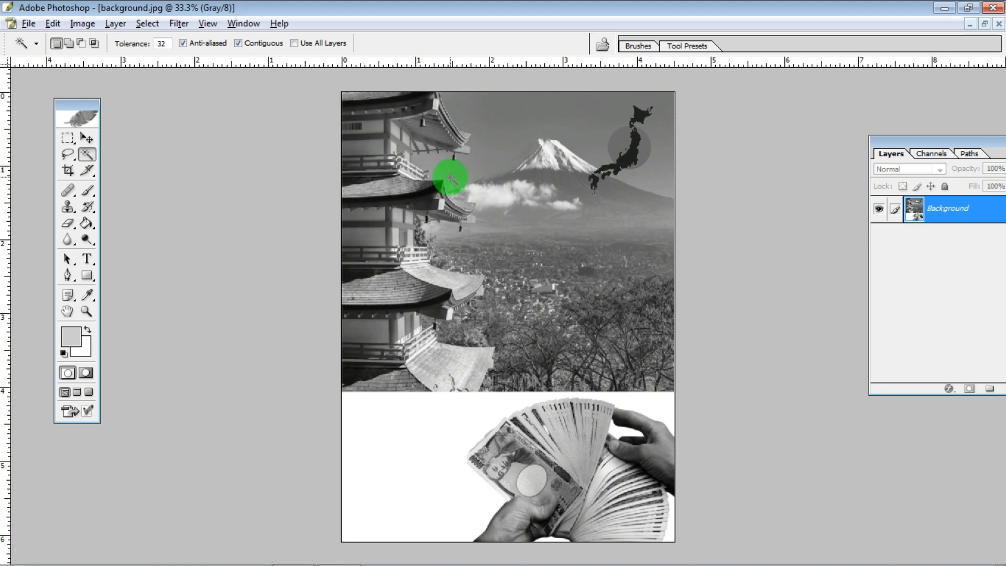
- Brighten the whole grayscale image with a Brightness/Contrast adjustment
key("ctrl+plus")
key("ctrl+plus")
left_click_drag(570, 175, 487, 274)
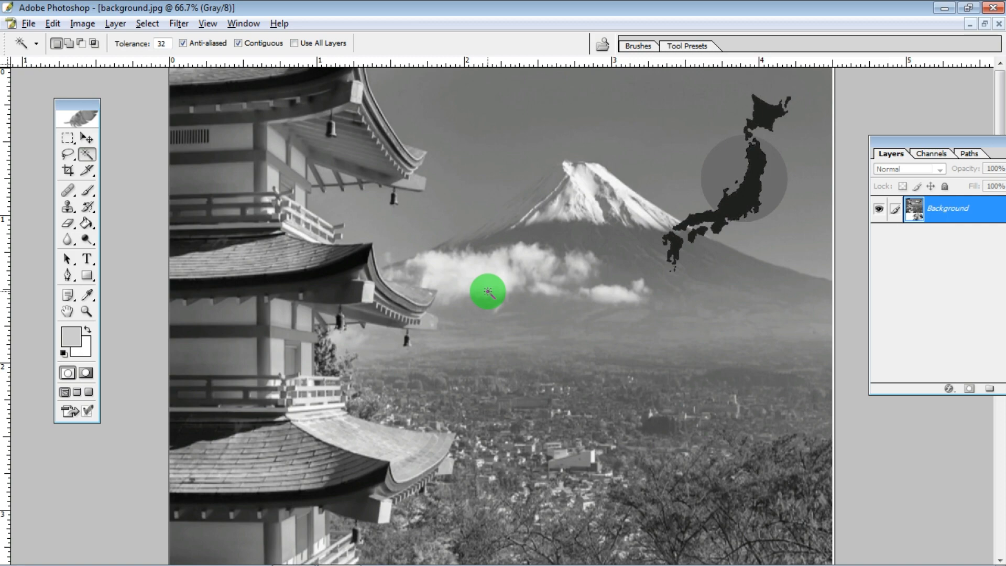
key("ctrl+minus")
key("ctrl+minus")
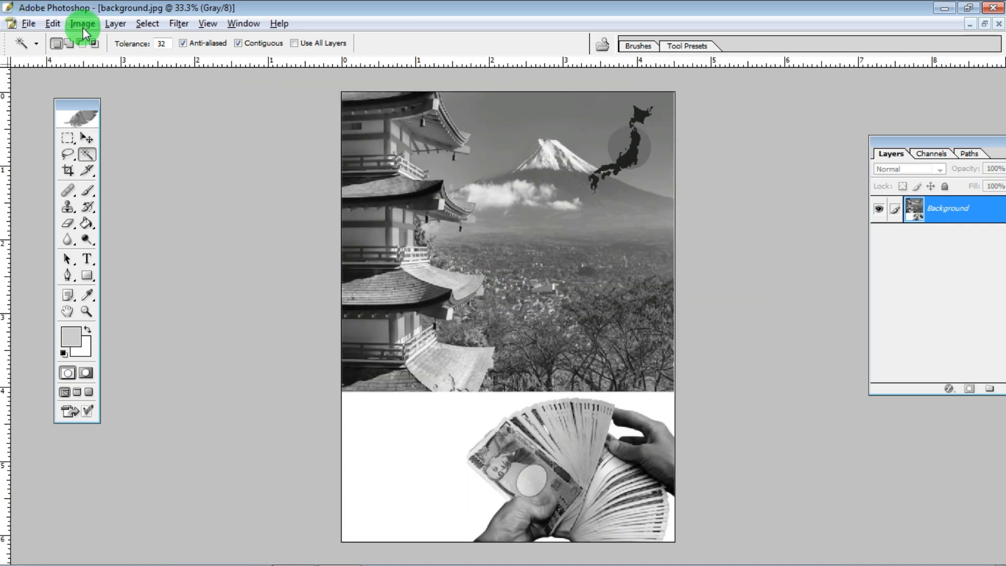
left_click(83, 26)
left_click(111, 64)
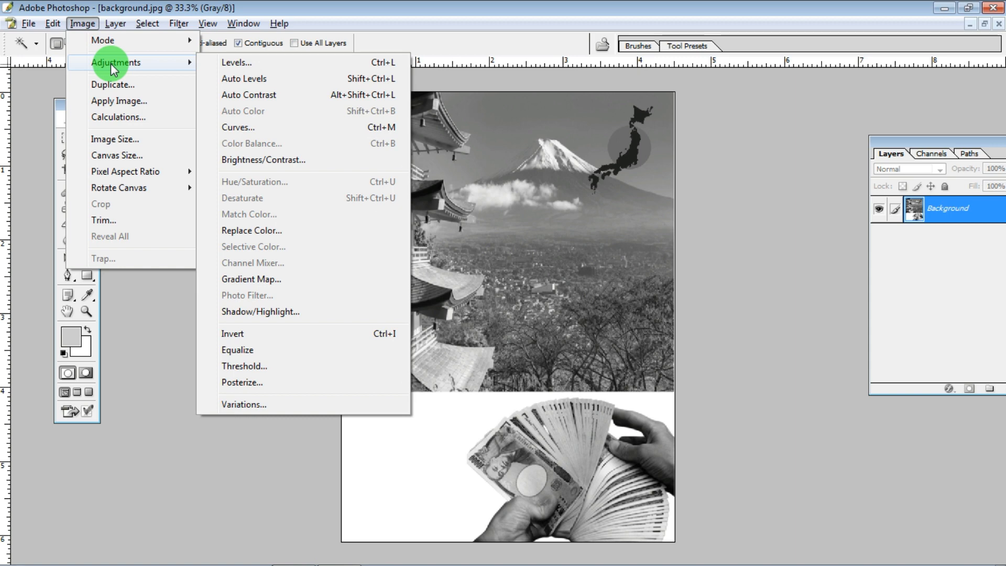
left_click(263, 159)
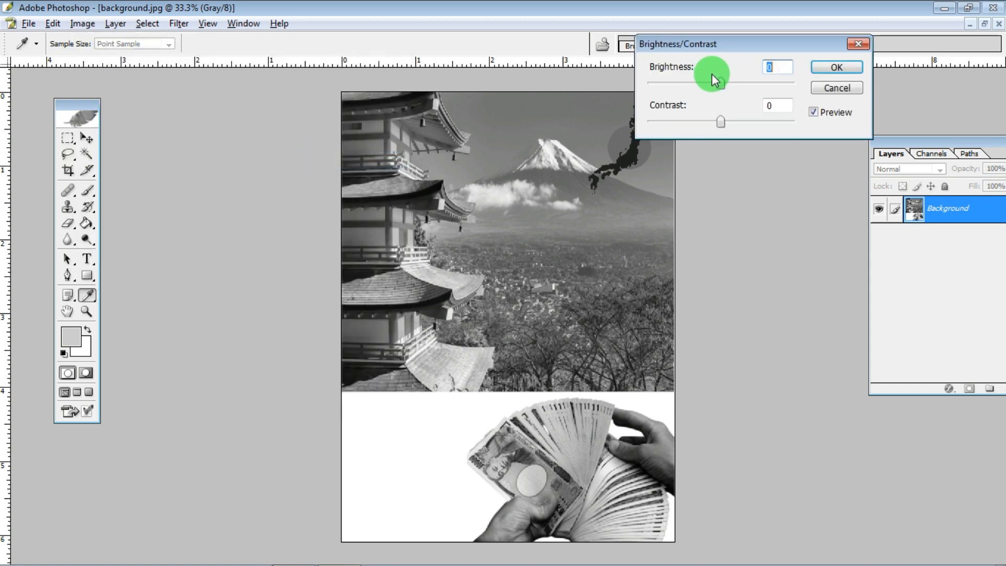
left_click_drag(724, 43, 735, 46)
mouse_move(725, 83)
left_mouse_down()
mouse_move(710, 83)
mouse_move(741, 83)
left_mouse_up()
mouse_move(725, 120)
left_mouse_down()
mouse_move(706, 130)
mouse_move(720, 124)
left_mouse_up()
left_click_drag(739, 81, 752, 86)
left_click(838, 67)
key("w")
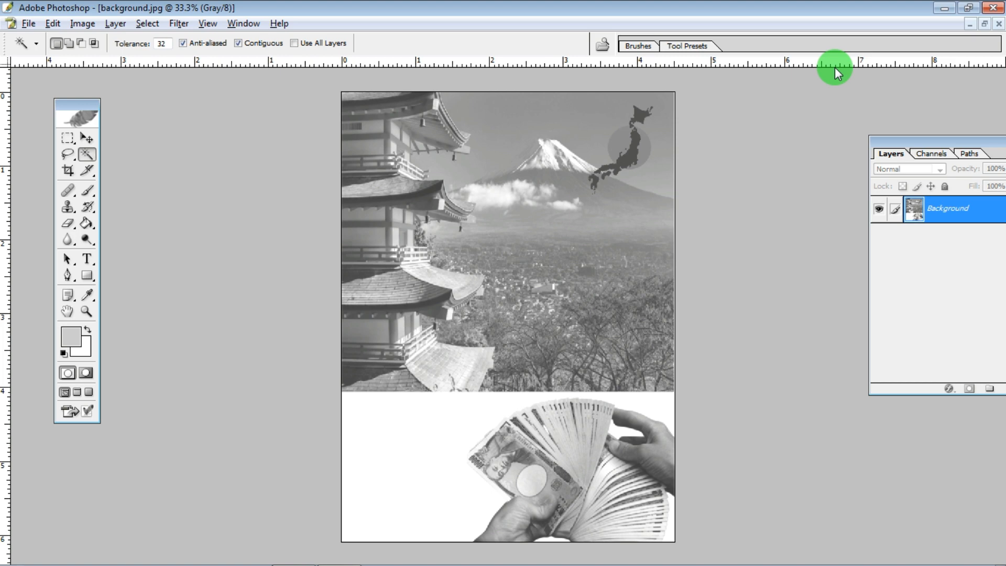
- Apply a Levels adjustment with the midtone input at 1.11 and the white input at 237
key("ctrl+l")
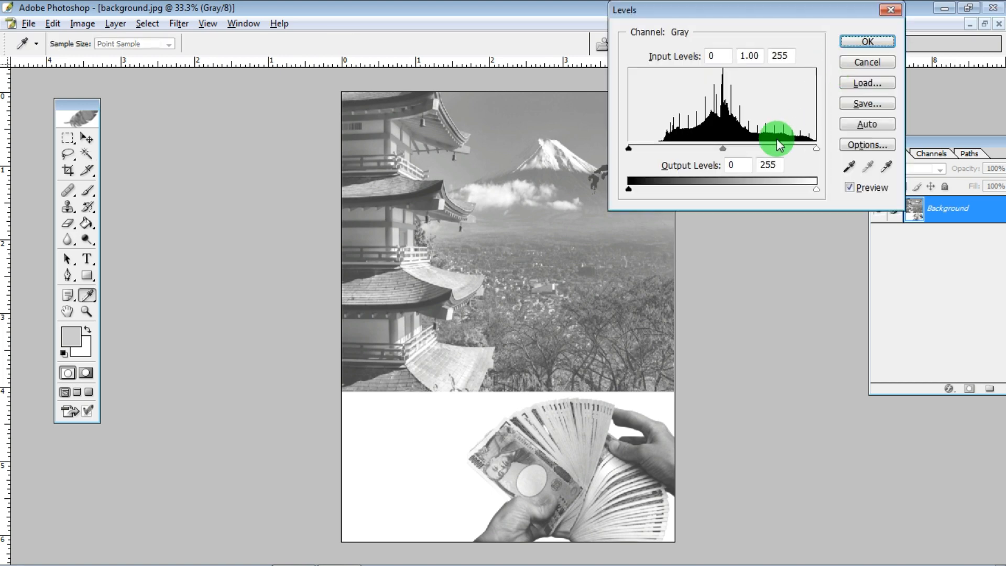
left_click_drag(724, 151, 716, 152)
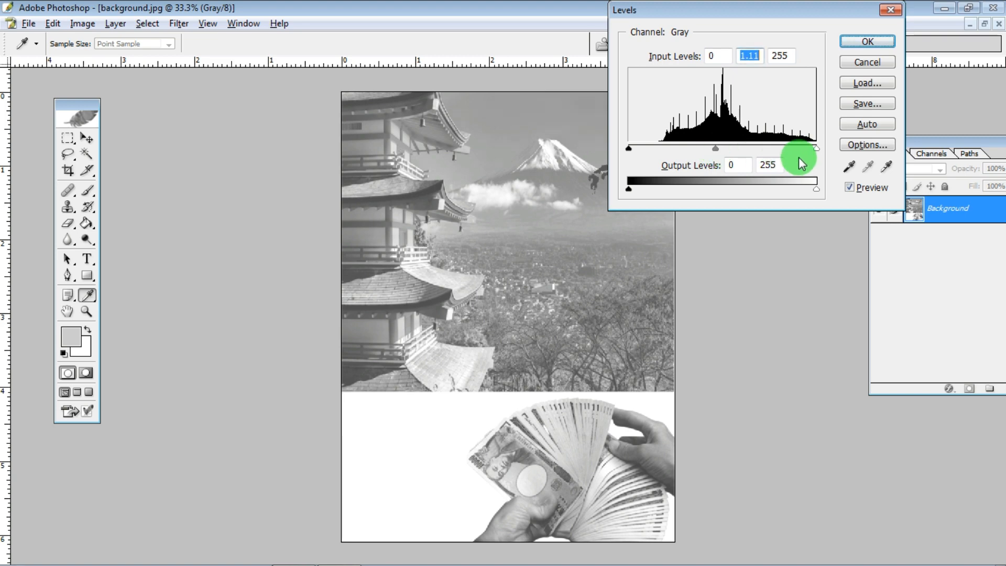
left_click_drag(817, 149, 804, 151)
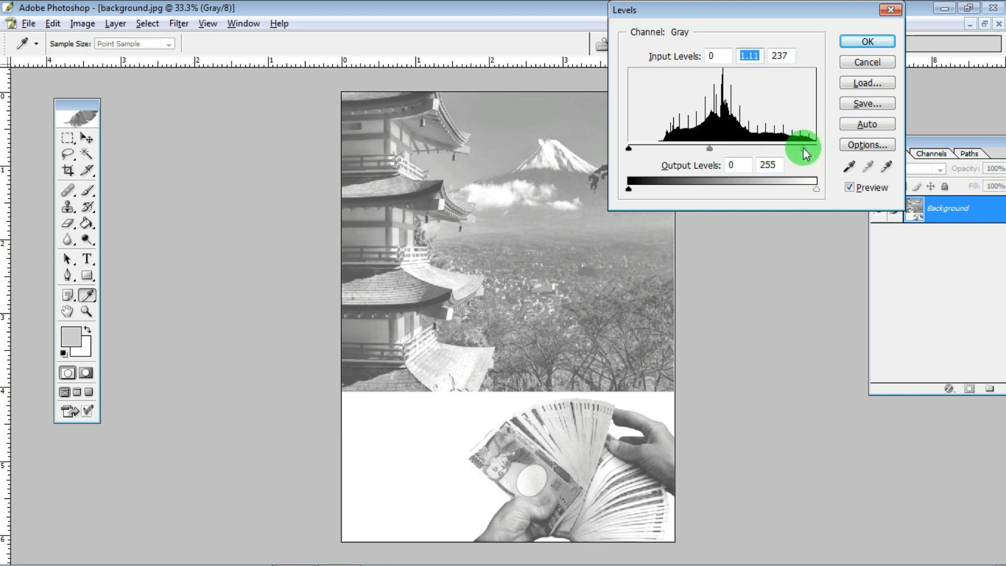
left_click(873, 40)
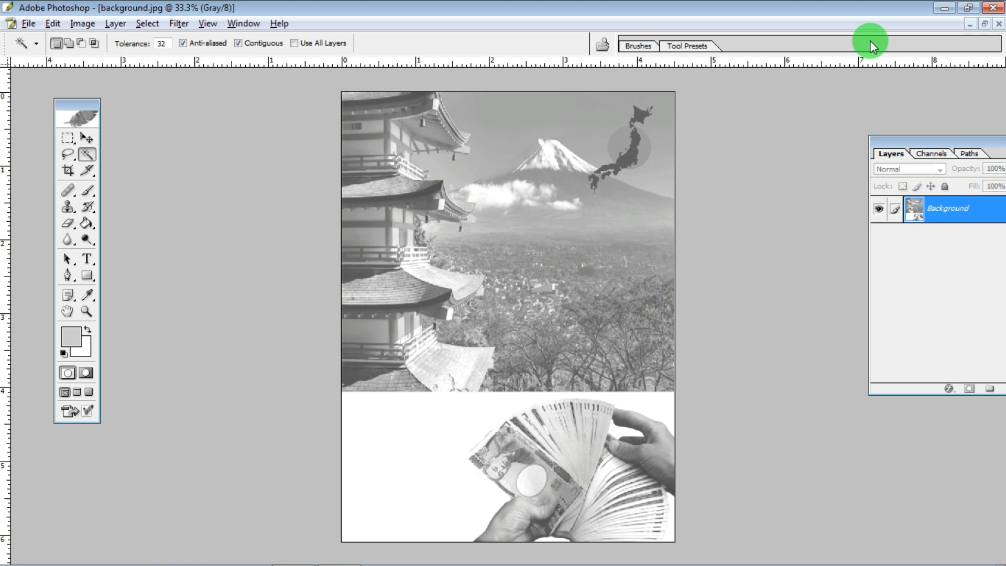
- Start a Bitmap mode conversion at 300 pixels/inch output using the Halftone Screen method
left_click(77, 26)
mouse_move(134, 41)
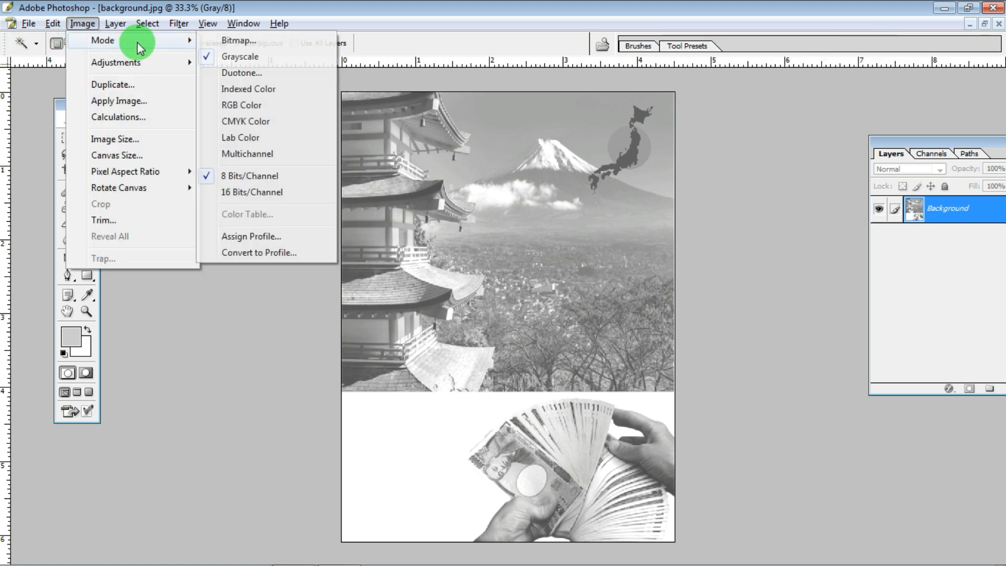
left_click(251, 42)
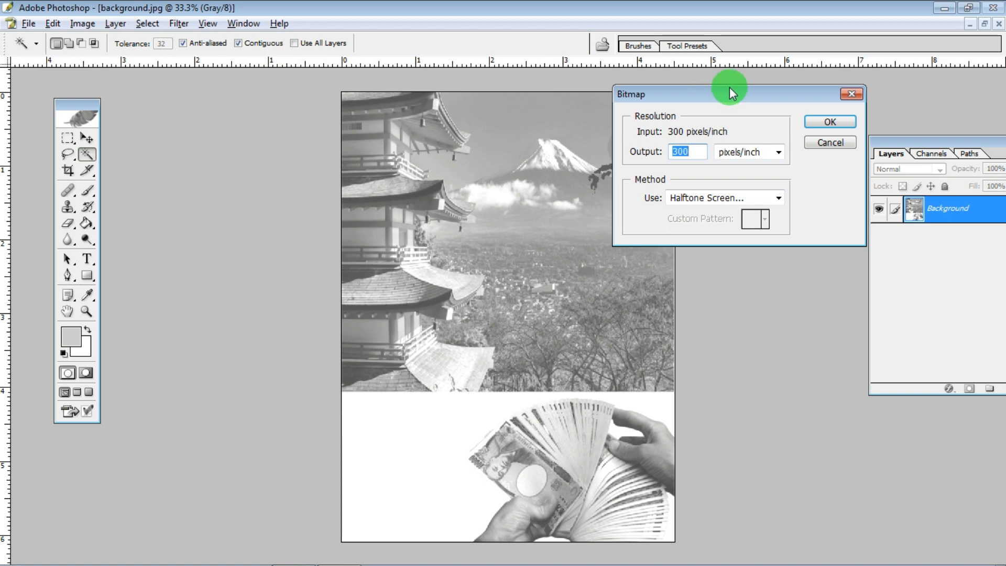
left_click_drag(759, 86, 761, 65)
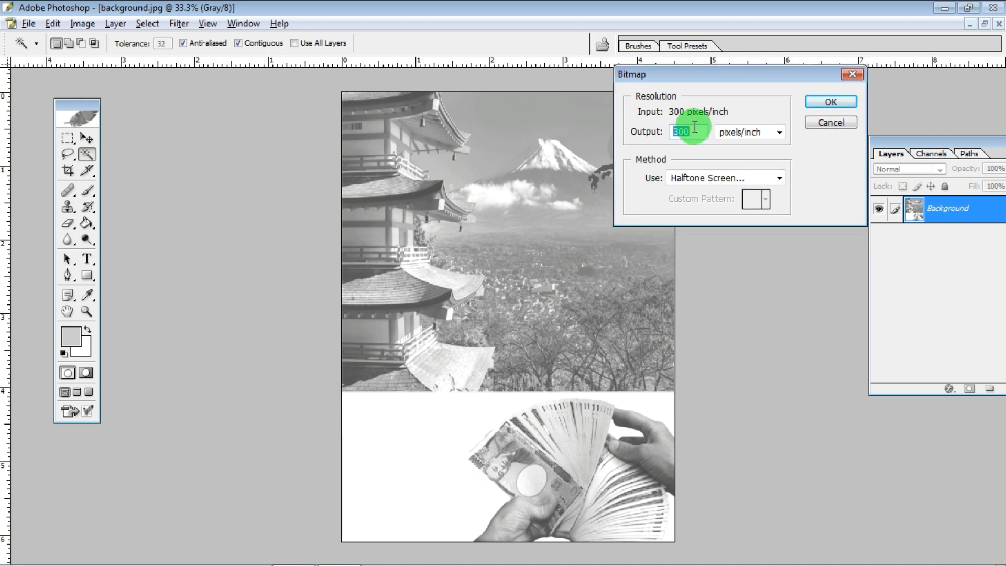
left_click(705, 179)
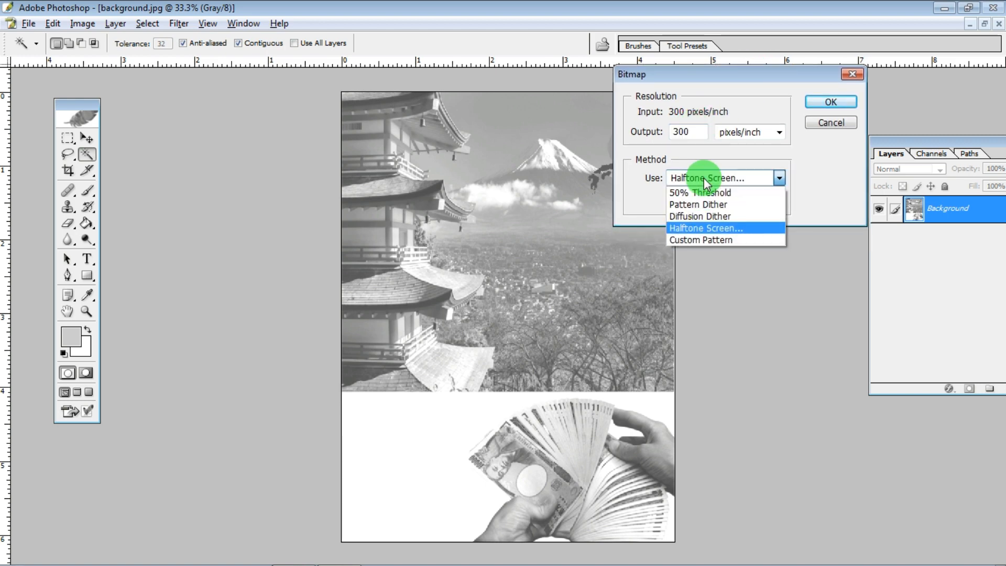
left_click(695, 234)
left_click(845, 100)
- Apply a halftone screen of 45 lines/inch at 45 degrees with the Round shape
left_click_drag(764, 97, 736, 99)
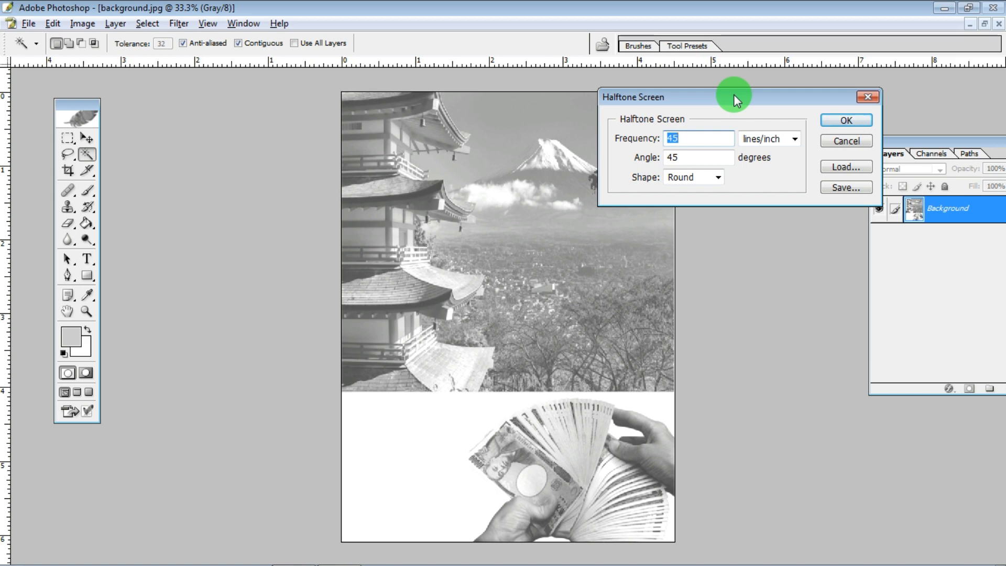
left_click(694, 178)
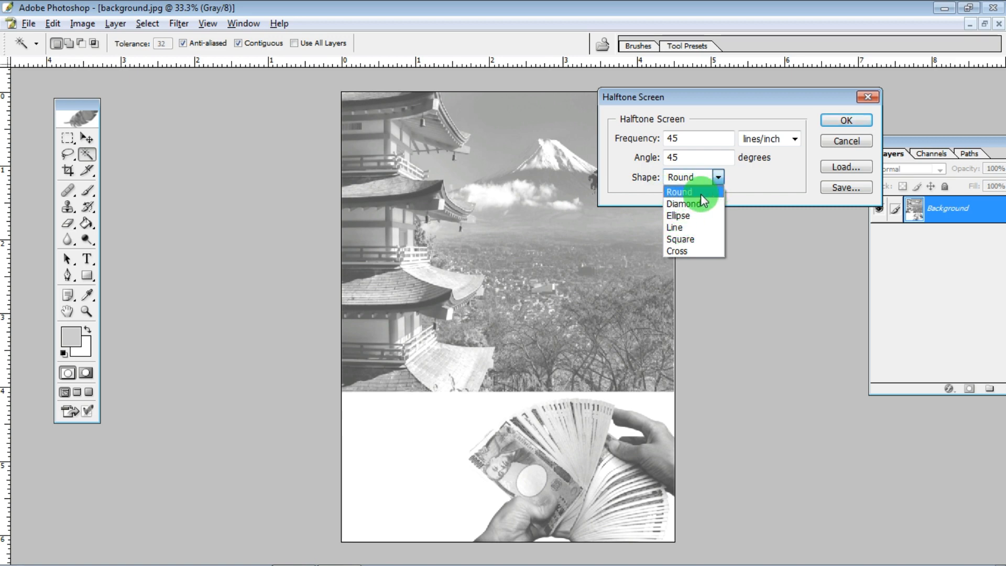
left_click(702, 196)
left_click_drag(717, 97, 642, 268)
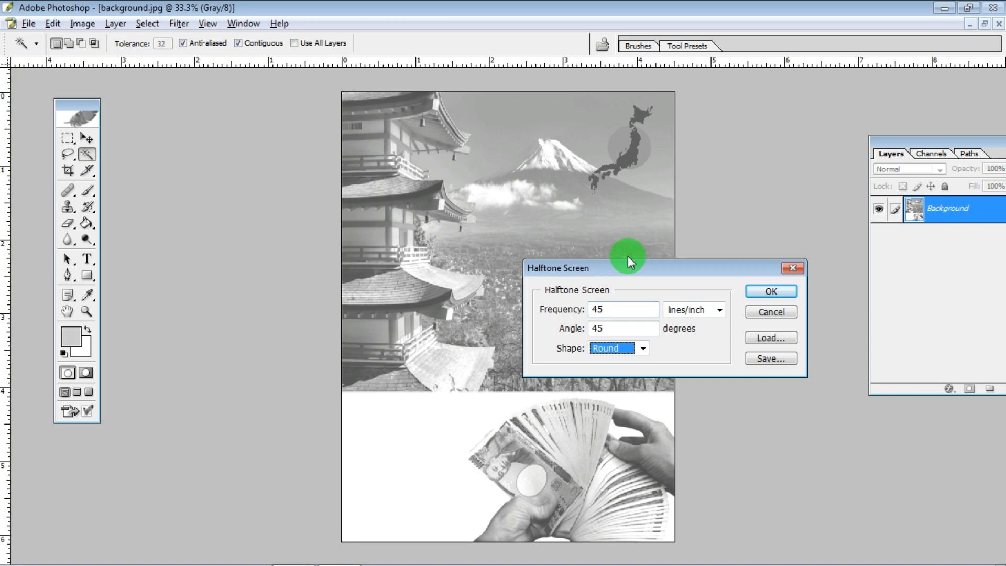
left_click_drag(631, 267, 512, 166)
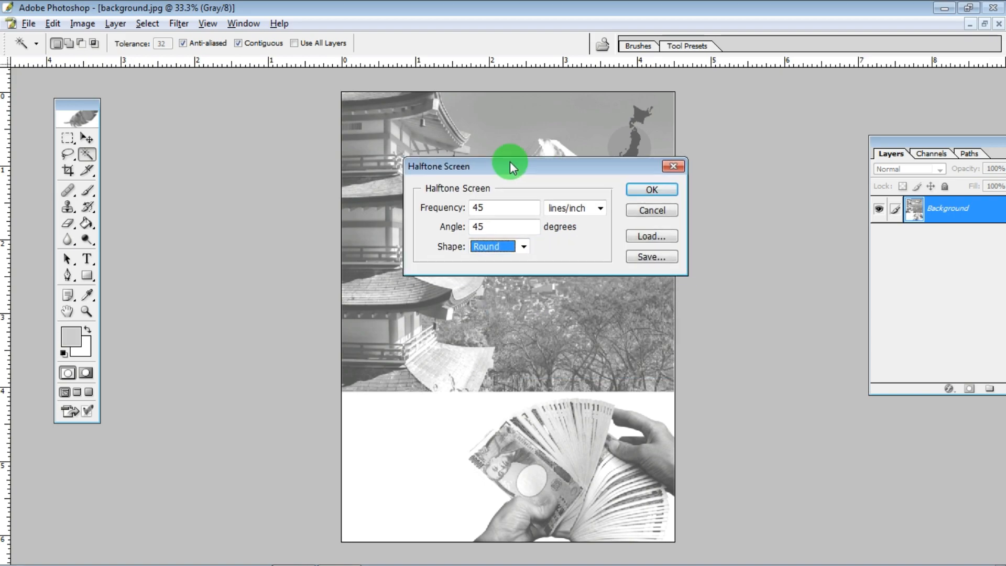
left_click(648, 191)
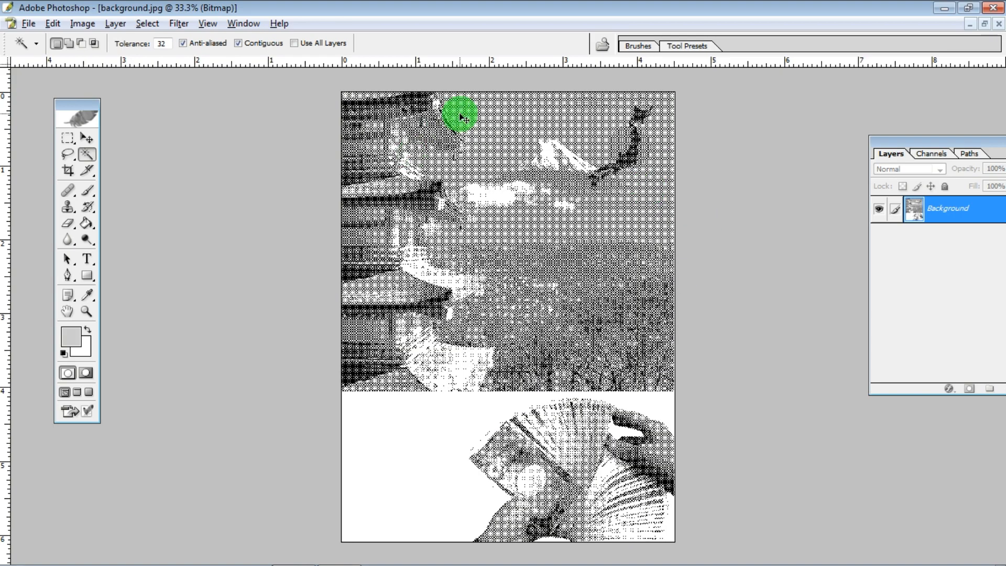
- Inspect the halftone dots up close and undo the bitmap conversion
key("ctrl+plus")
key("ctrl+plus")
key("ctrl+plus")
key("ctrl+plus")
key("ctrl+plus")
key("ctrl+minus")
key("ctrl+minus")
key("ctrl+minus")
key("ctrl+minus")
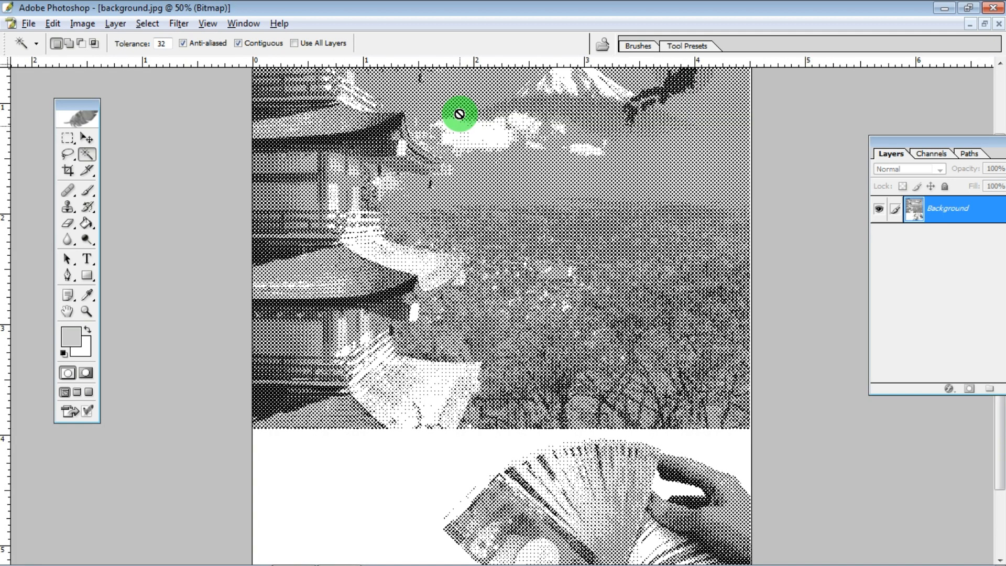
key("ctrl+z")
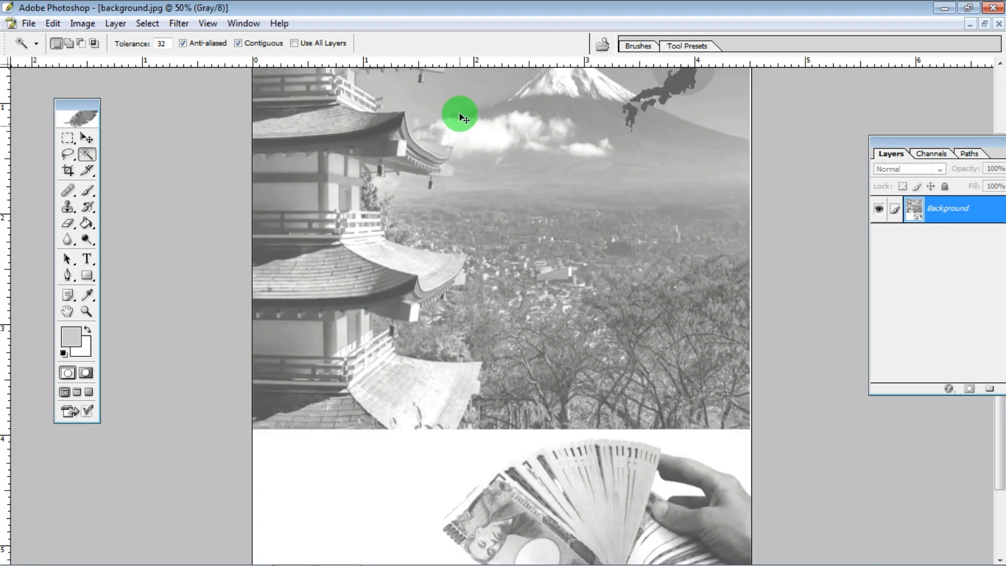
- Convert the image to a 300 pixels/inch bitmap with a Round halftone screen of 50 lines/inch at 45 degrees
left_click(78, 26)
mouse_move(118, 40)
left_click(241, 44)
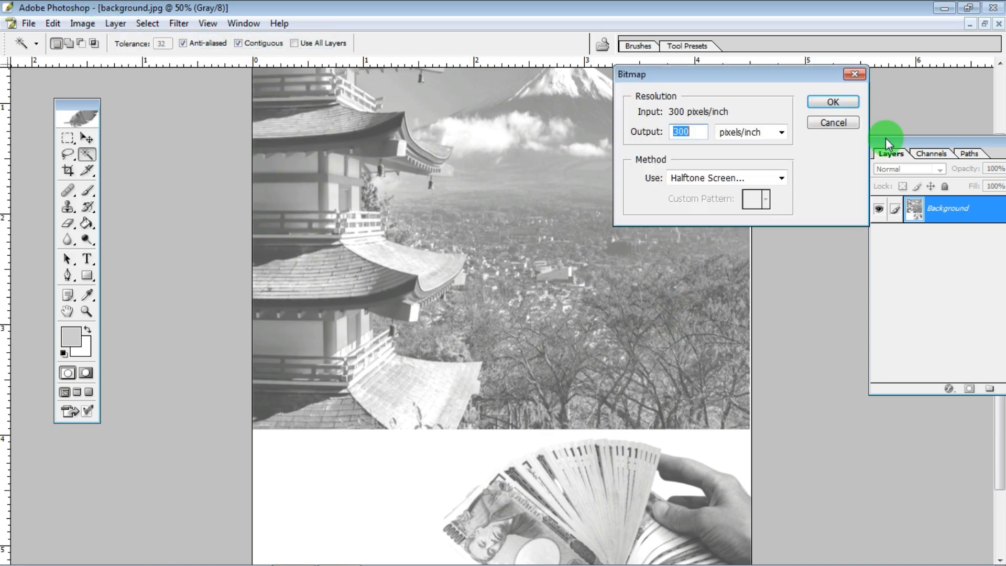
left_click(836, 100)
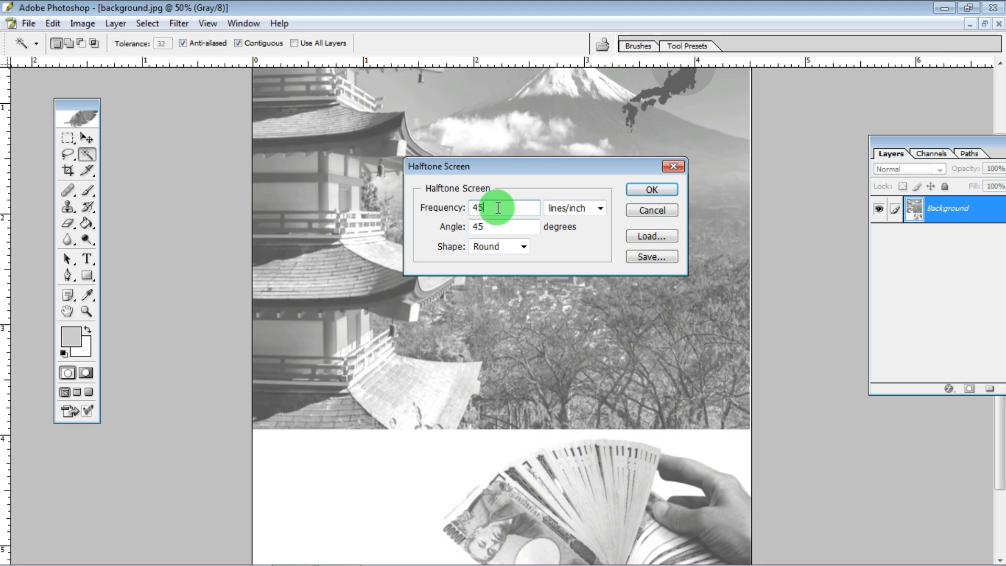
type("50")
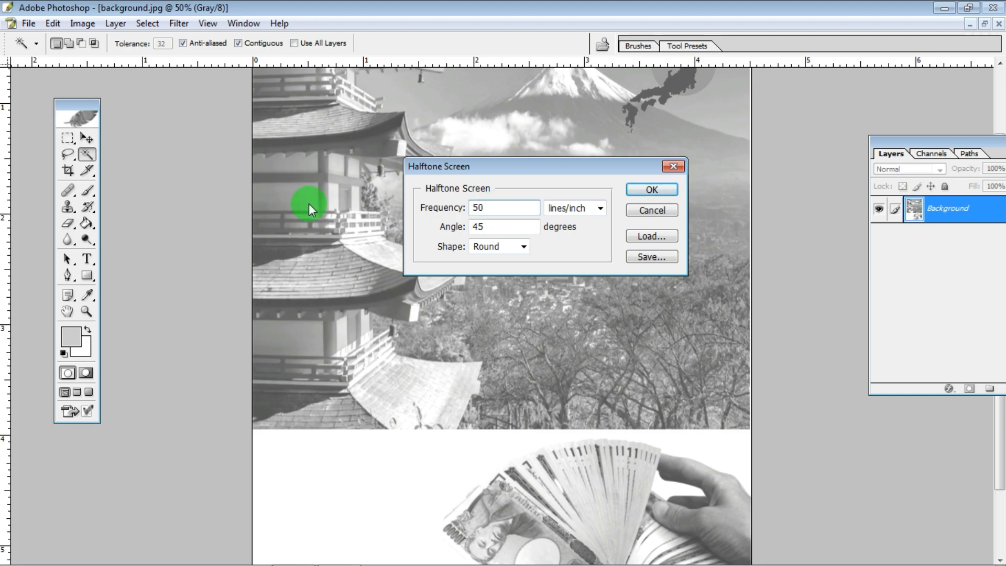
key("Return")
- Save the halftone bitmap on the Desktop as the TIFF file dot.tif with no compression and IBM PC byte order
key("ctrl+plus")
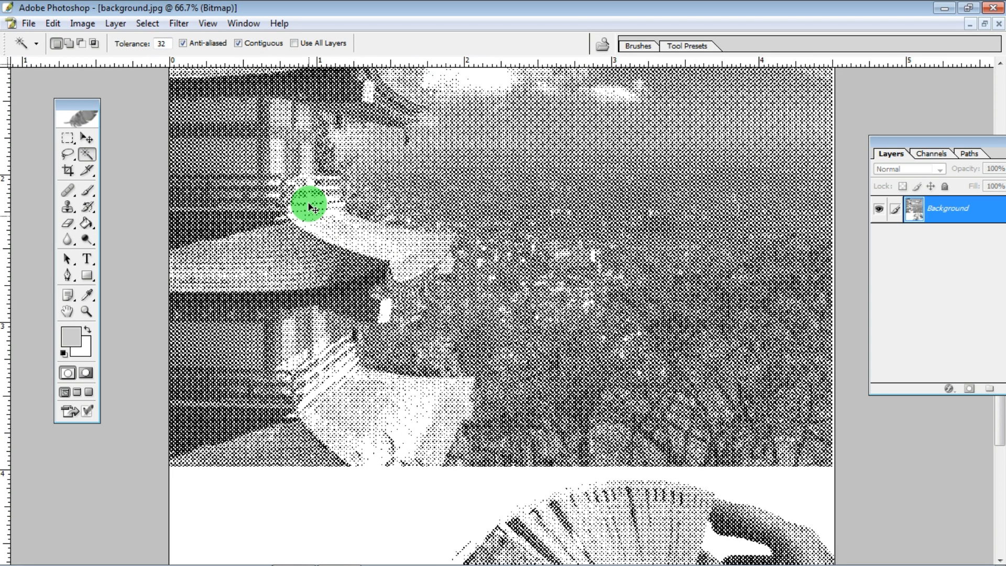
key("ctrl+plus")
key("ctrl+plus")
key("ctrl+minus")
key("ctrl+minus")
key("ctrl+minus")
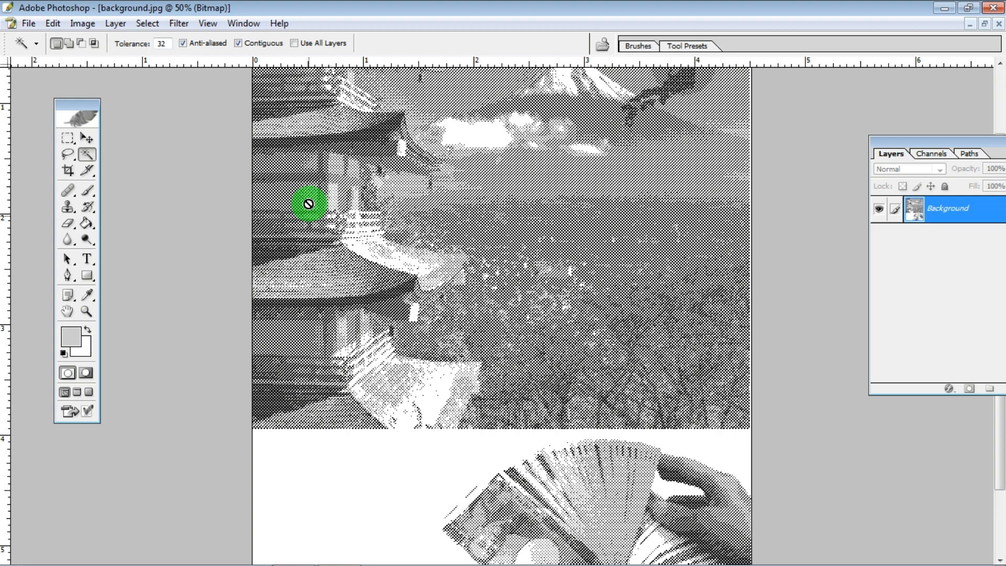
key("ctrl+shift+s")
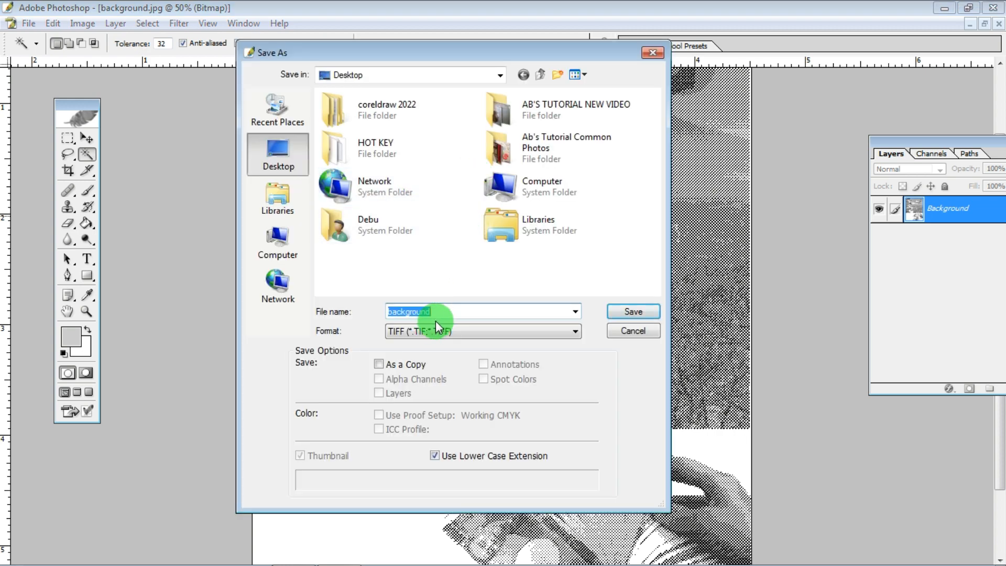
type("md")
key("Return")
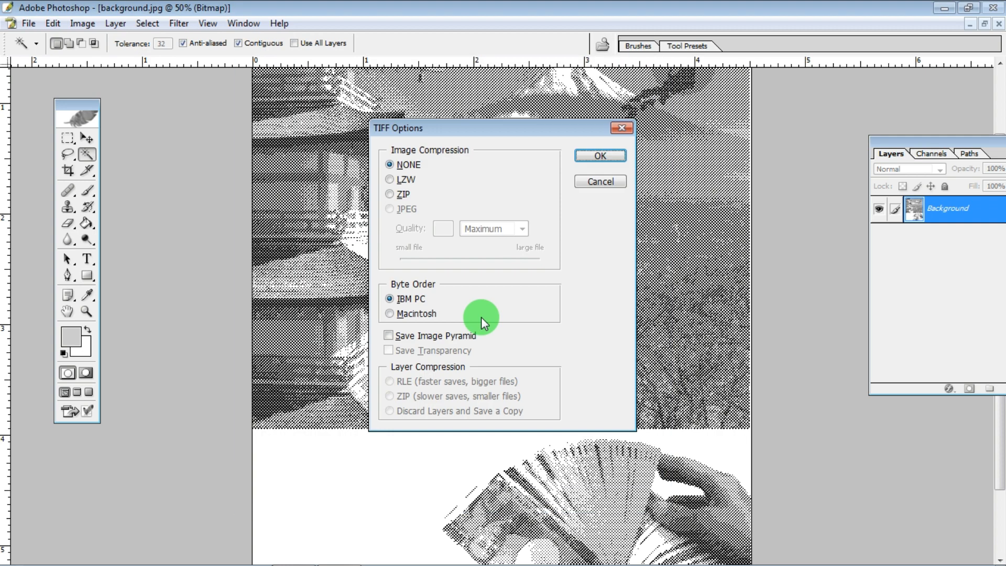
left_click(600, 156)
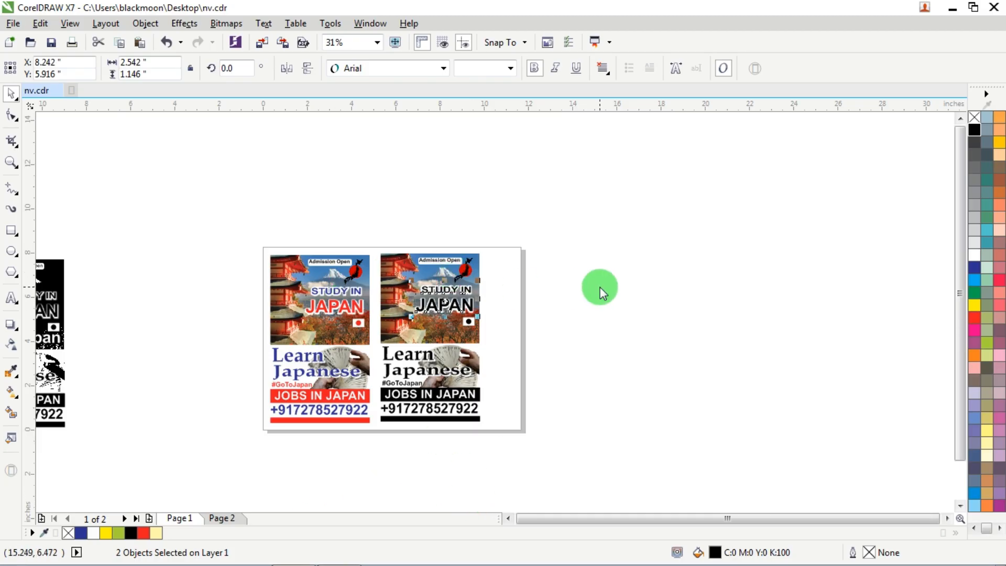
- Switch to CorelDRAW, import dot.tif from the Desktop and place it on the empty area beside the page
key("ctrl+i")
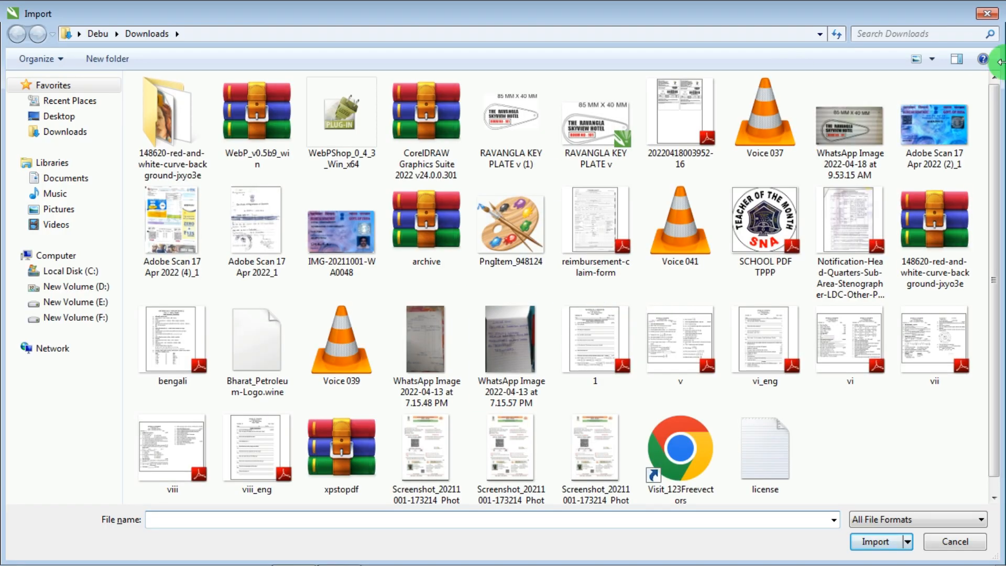
left_click(60, 115)
double_click(179, 113)
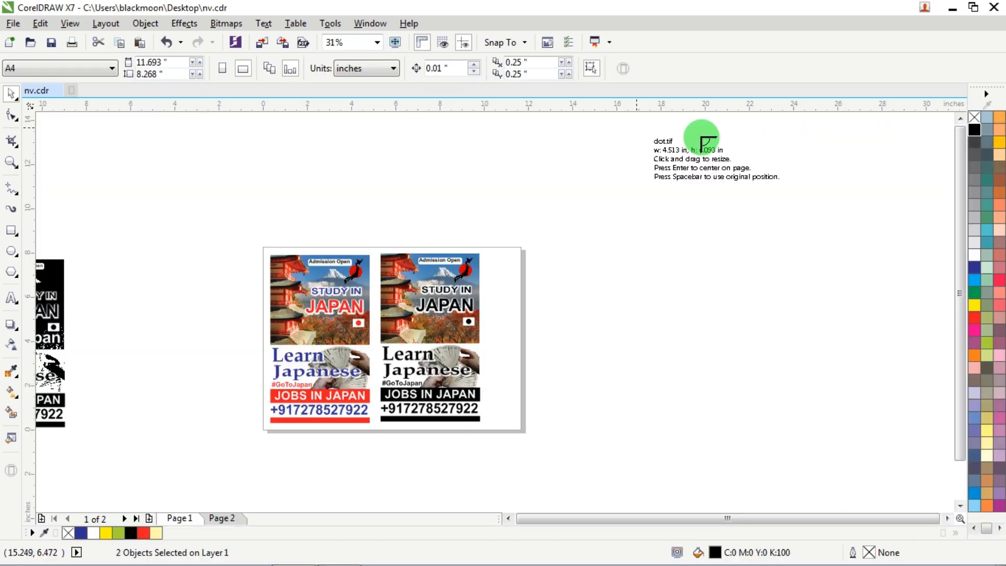
left_click(548, 230)
scroll(600, 289, "up", 5)
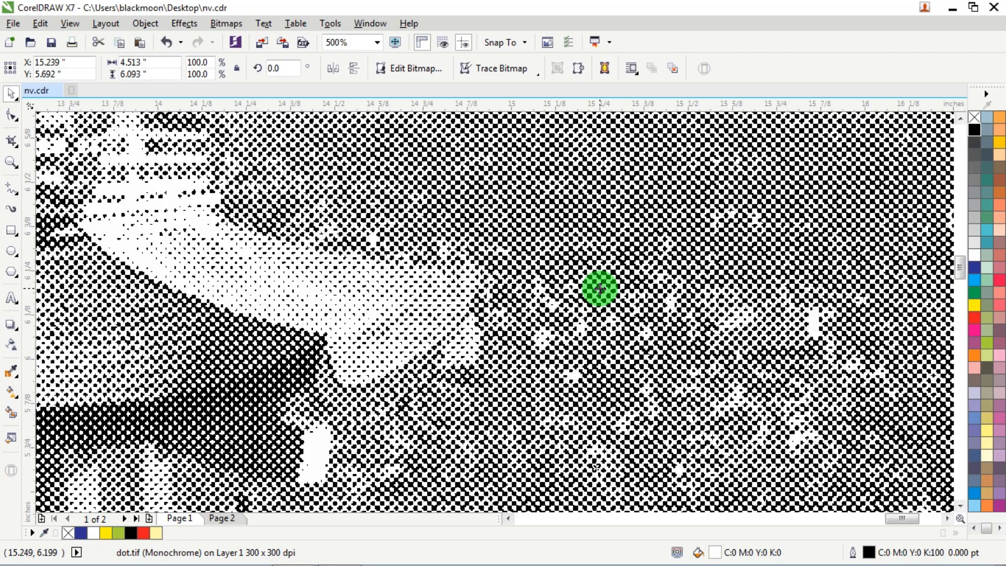
scroll(600, 290, "down", 3)
scroll(647, 401, "up", 3)
scroll(649, 397, "down", 3)
left_click_drag(596, 236, 608, 281)
scroll(580, 276, "up", 5)
scroll(579, 276, "down", 6)
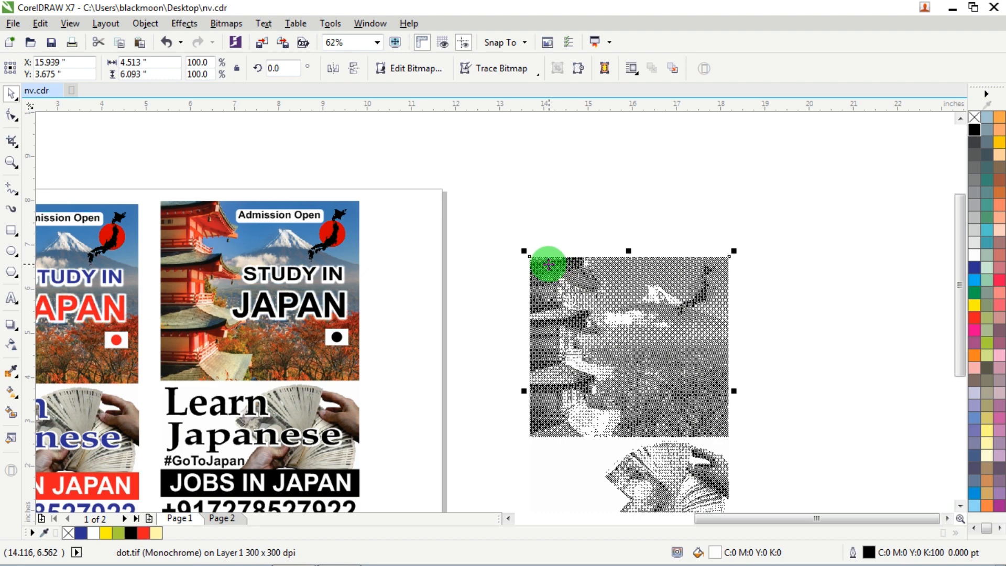
- Align the halftone picture to the left and top edges of the second flyer's colour background and send it to the back
left_click(208, 203, "shift")
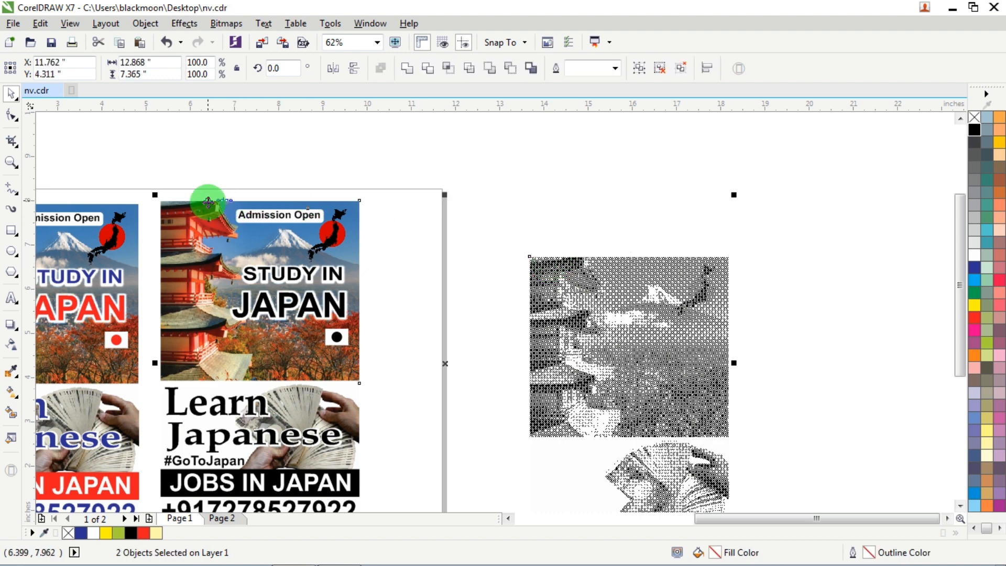
key("l")
key("t")
key("Escape")
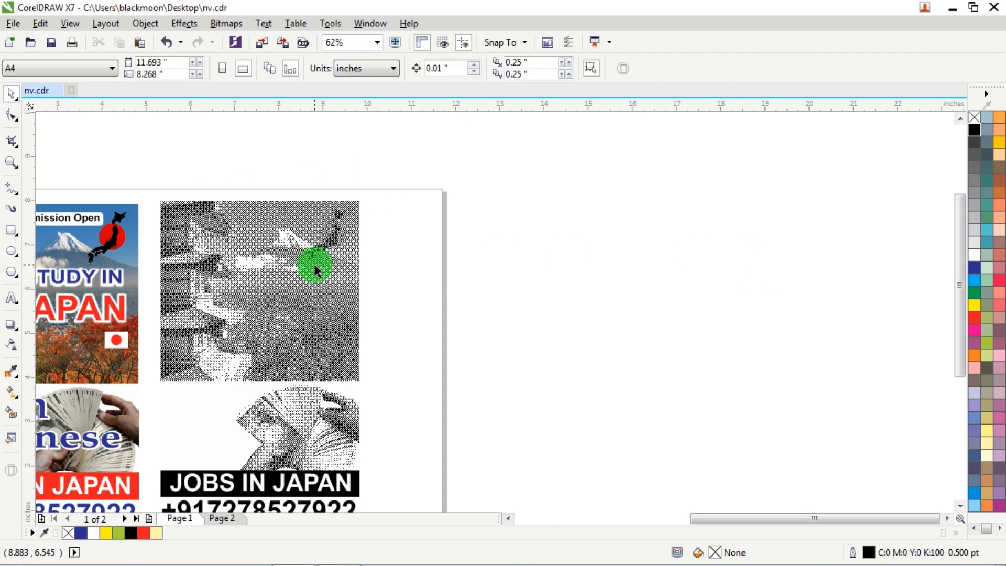
left_click(304, 264)
key("shift+Page_Down")
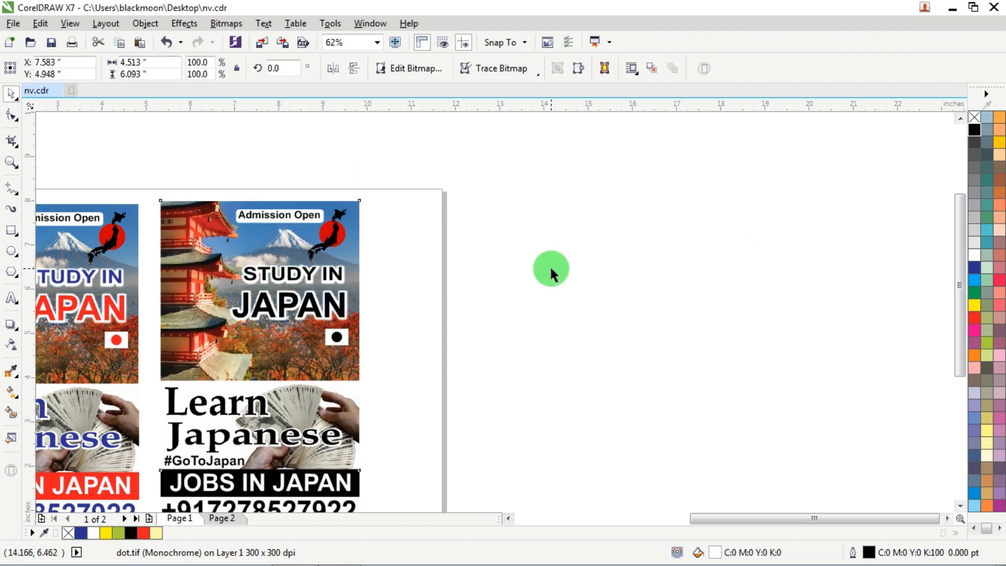
- Pull the colour background picture group out of the second flyer and delete it
left_click(550, 269)
left_click_drag(225, 239, 477, 167)
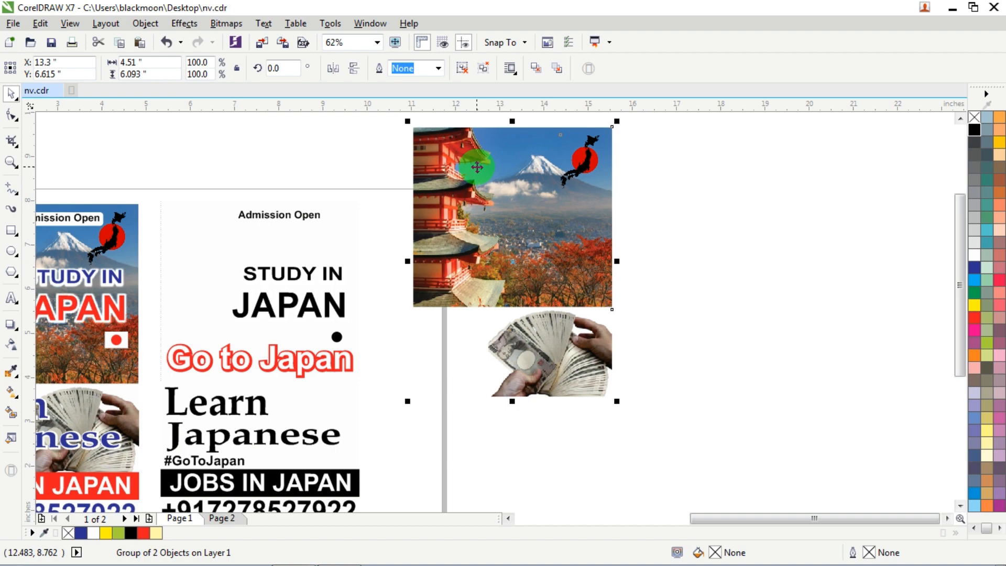
key("Delete")
- Send the second flyer's white background rectangle behind the halftone picture
left_click_drag(203, 240, 231, 220)
key("ctrl+z")
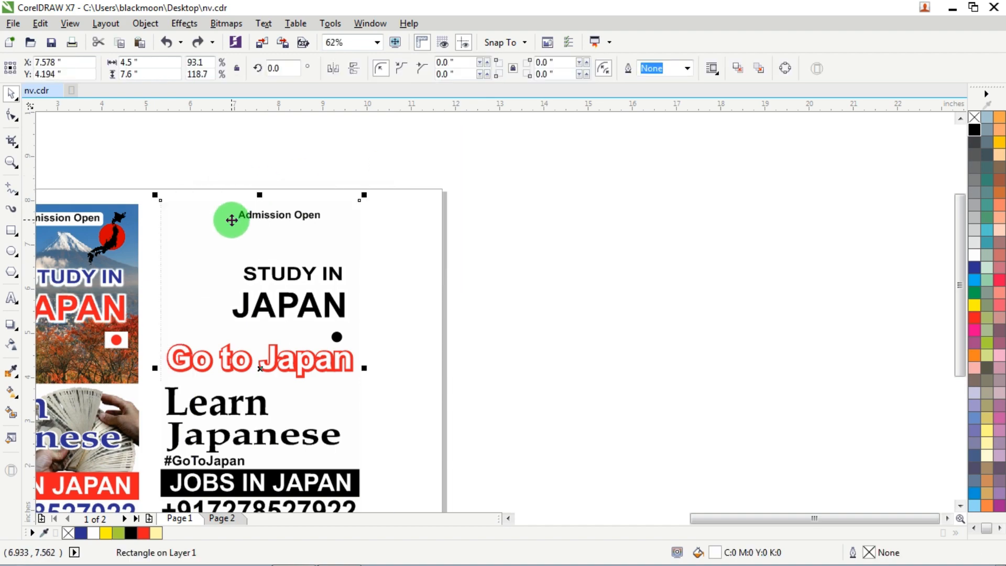
key("shift+Page_Down")
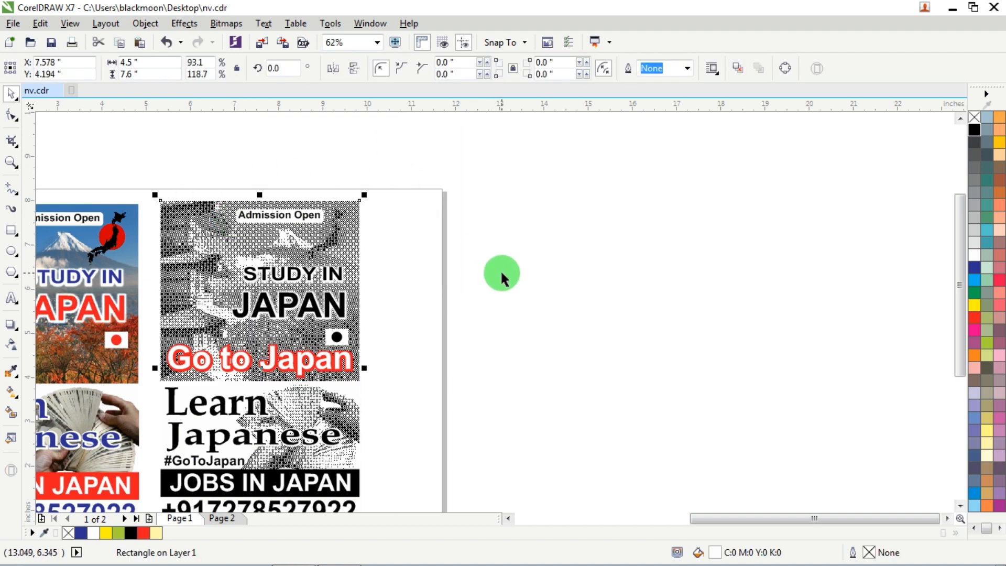
left_click(501, 274)
- Recolour the red outline behind the "Go to Japan" text to black
scroll(317, 363, "up", 4)
scroll(317, 364, "up", 4)
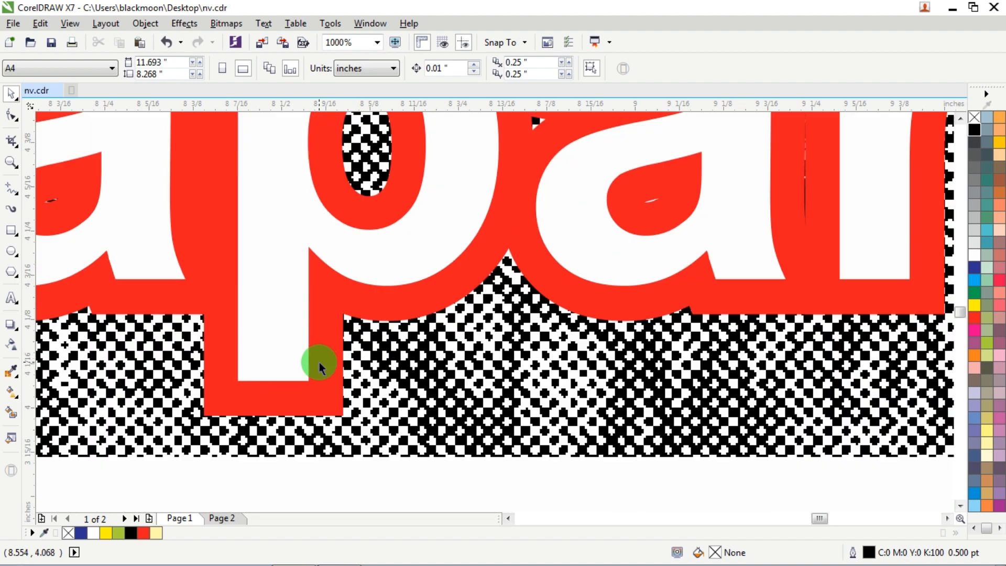
left_click(325, 395)
left_click(974, 129)
- Examine the finished halftone flyer up close and as a whole, comparing it with the colour original
scroll(521, 270, "down", 6)
scroll(524, 268, "down", 4)
scroll(512, 265, "up", 6)
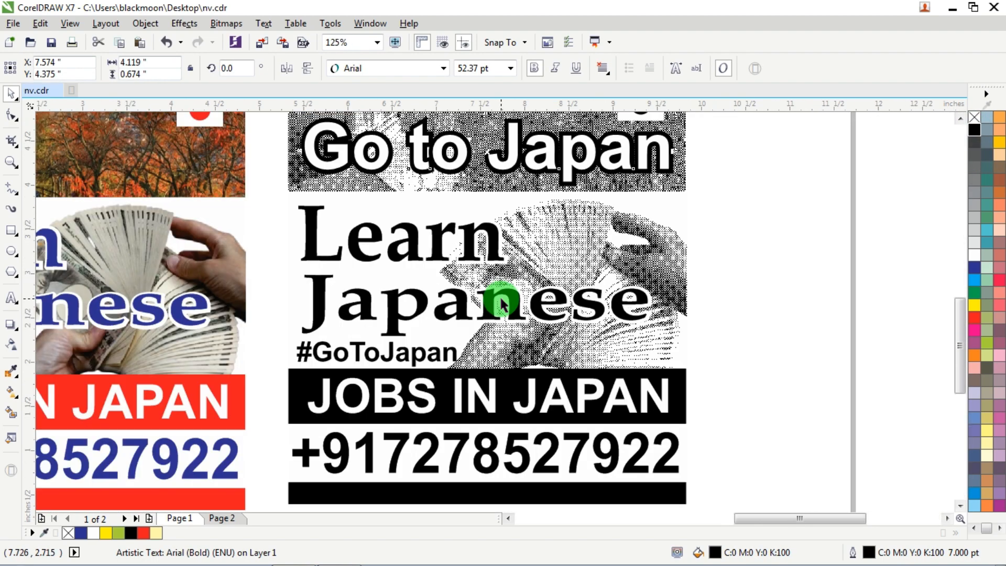
scroll(535, 260, "down", 6)
scroll(535, 260, "up", 4)
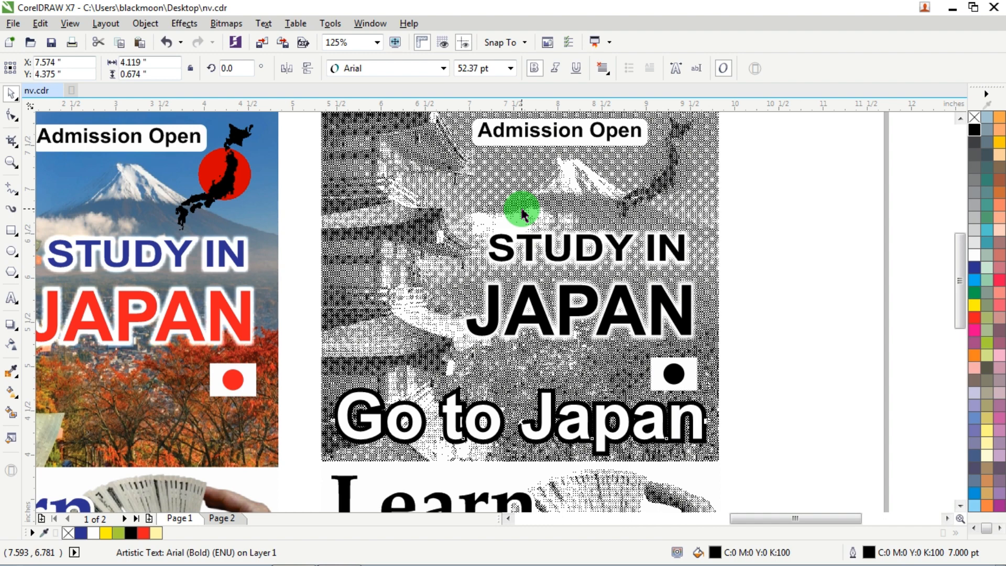
scroll(521, 209, "down", 4)
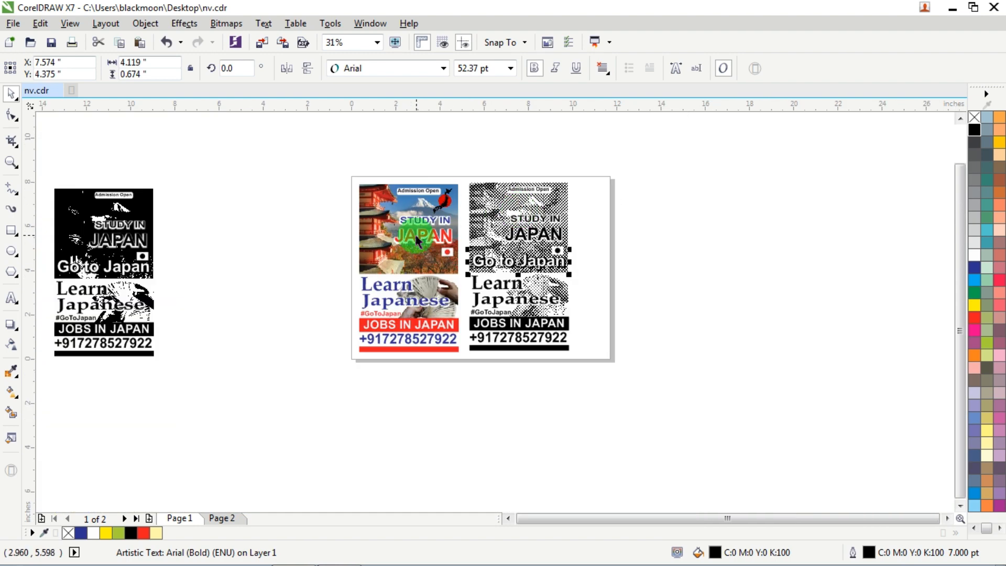
scroll(388, 204, "up", 4)
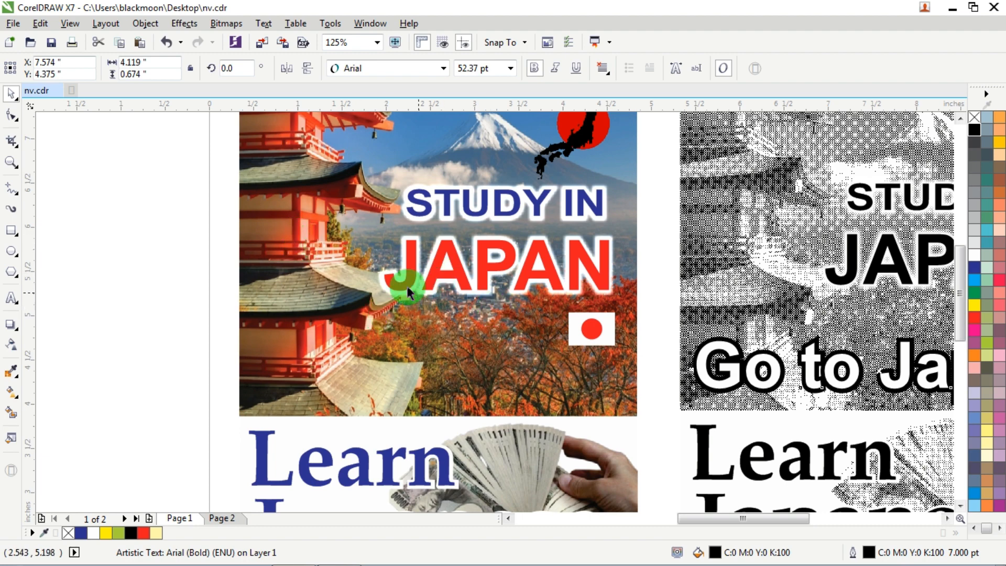
scroll(404, 285, "down", 4)
scroll(411, 325, "up", 1)
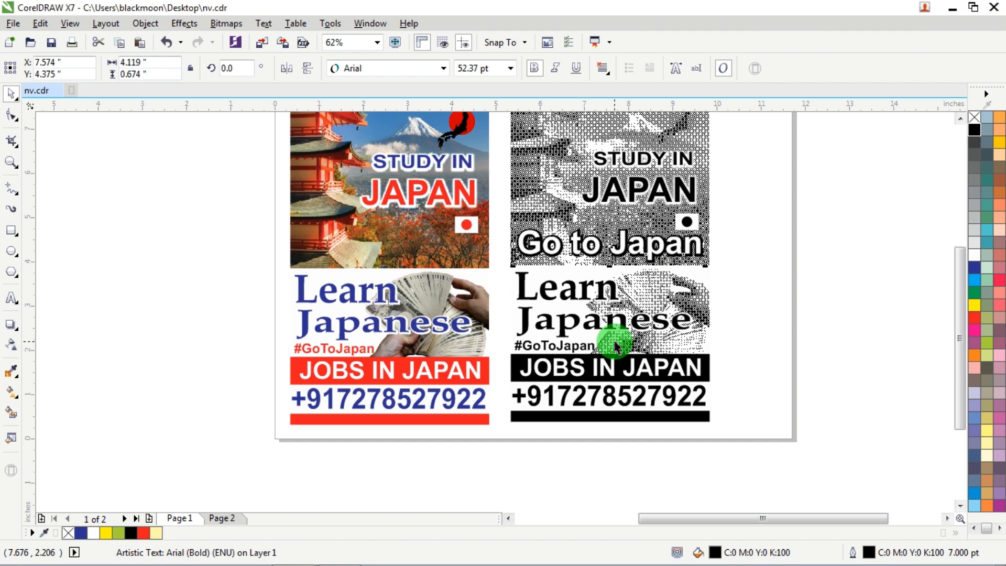
scroll(574, 247, "down", 5)
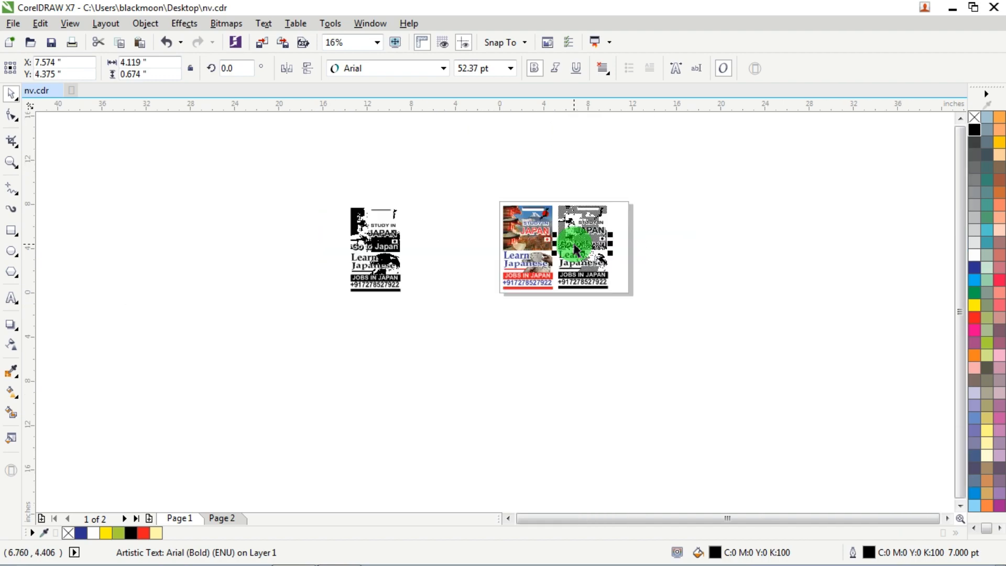